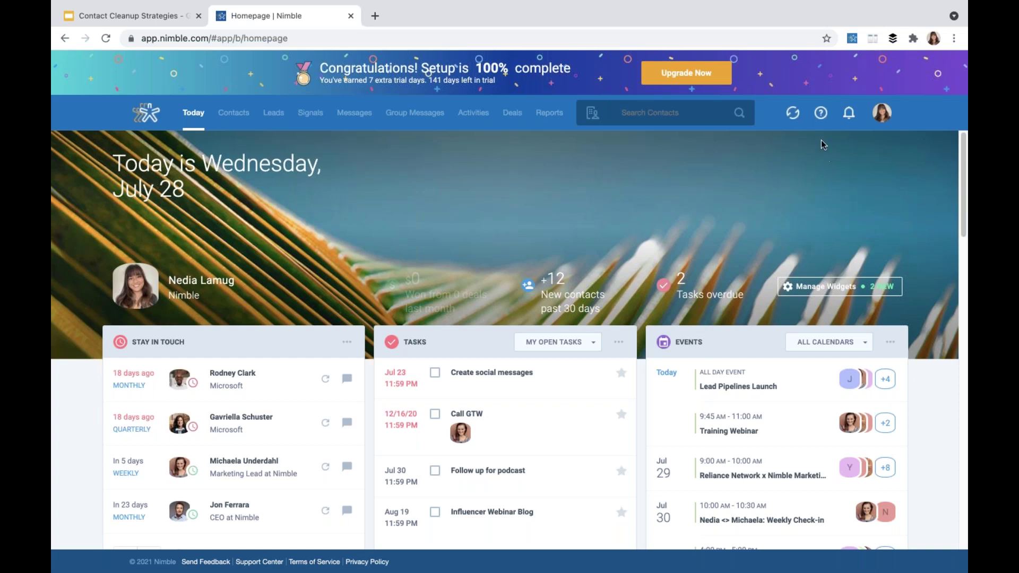
Open the Networks & Imports settings of the Nimble account.
left_click(883, 118)
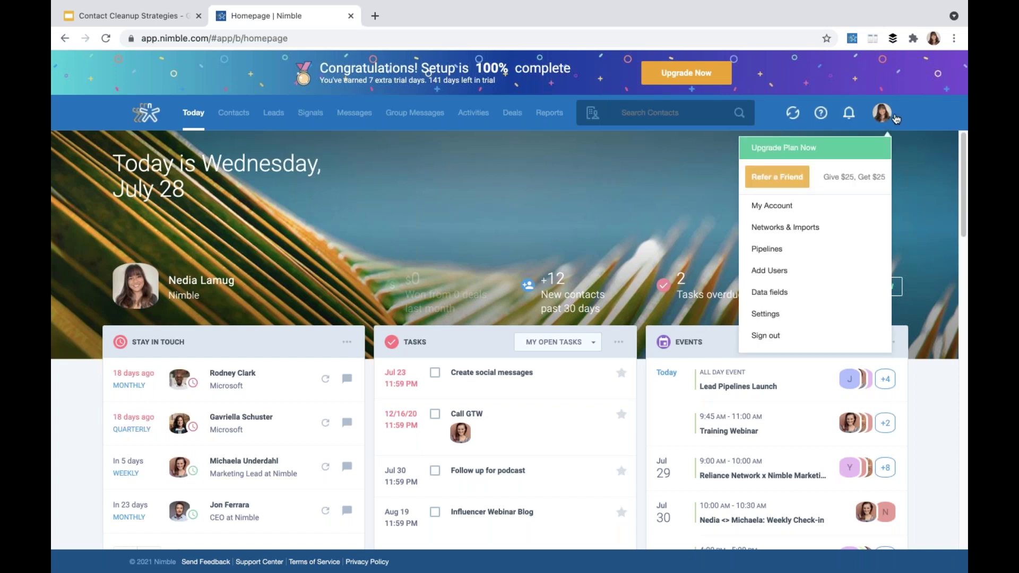
left_click(882, 108)
left_click(882, 114)
left_click(828, 228)
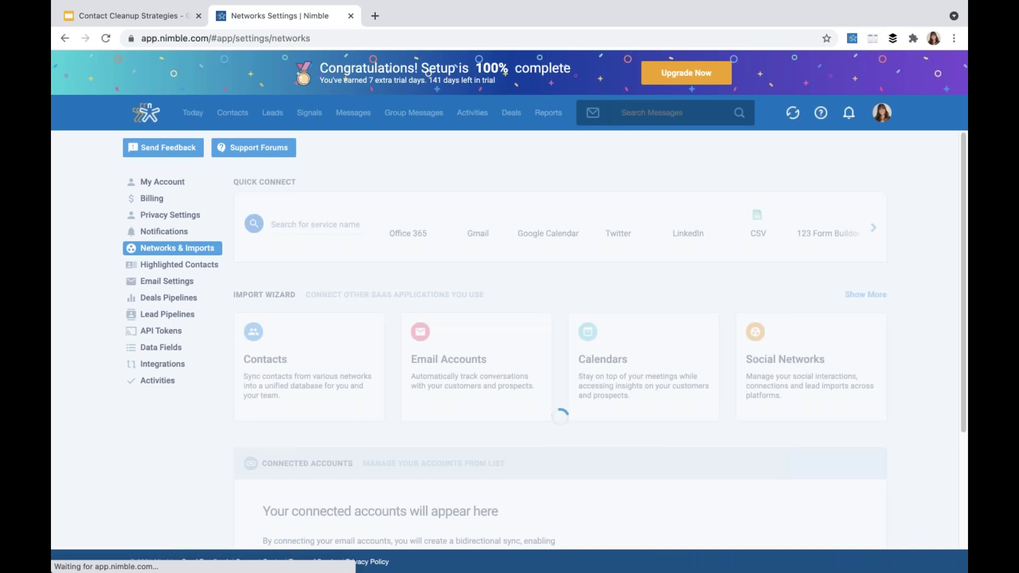
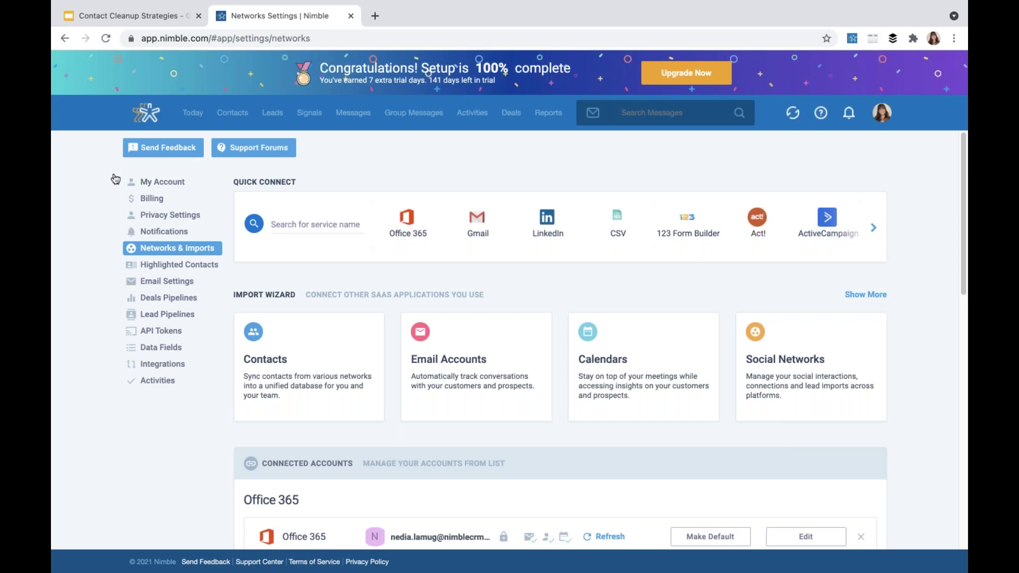
Open the account's Data Fields settings to view the custom field tabs.
left_click(880, 118)
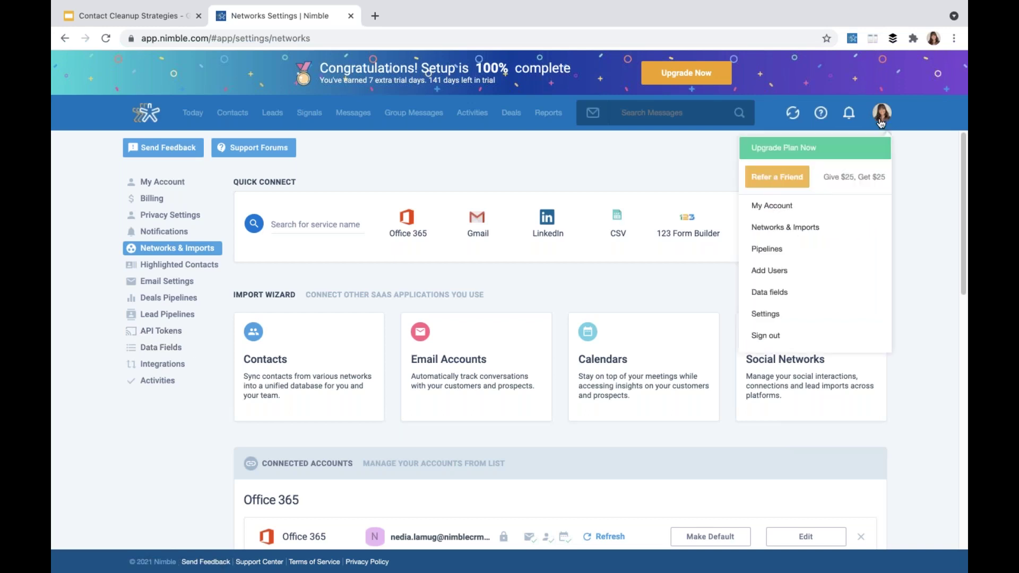
left_click(812, 318)
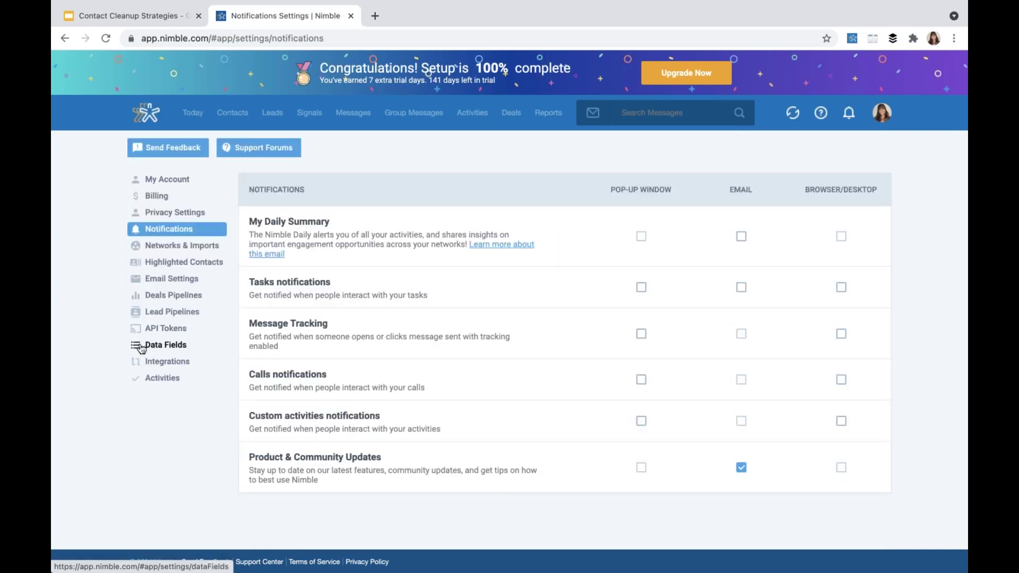
left_click(178, 348)
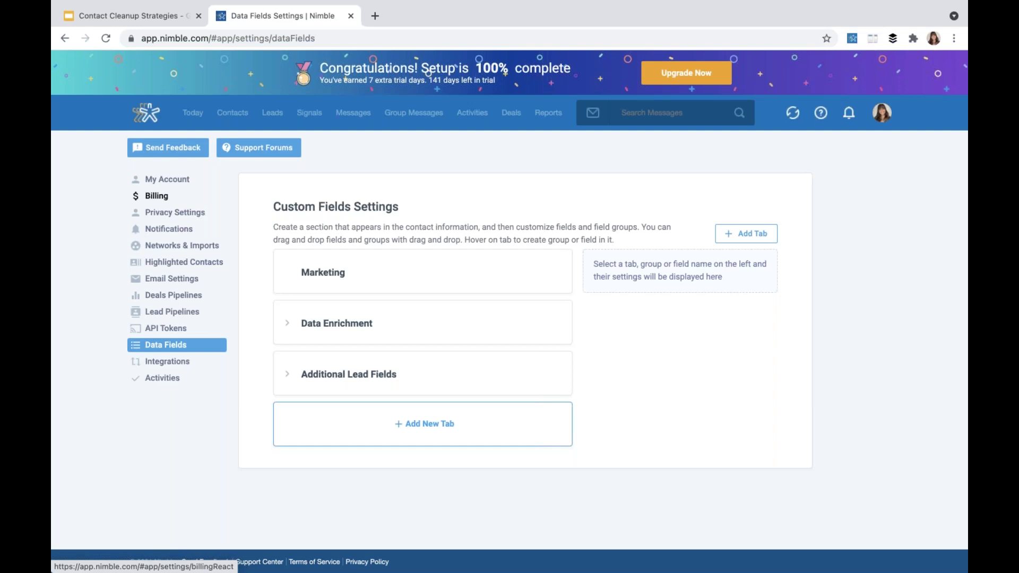
Open the non-owner teammate's record under billing user management and review the individual permissions list.
left_click(156, 196)
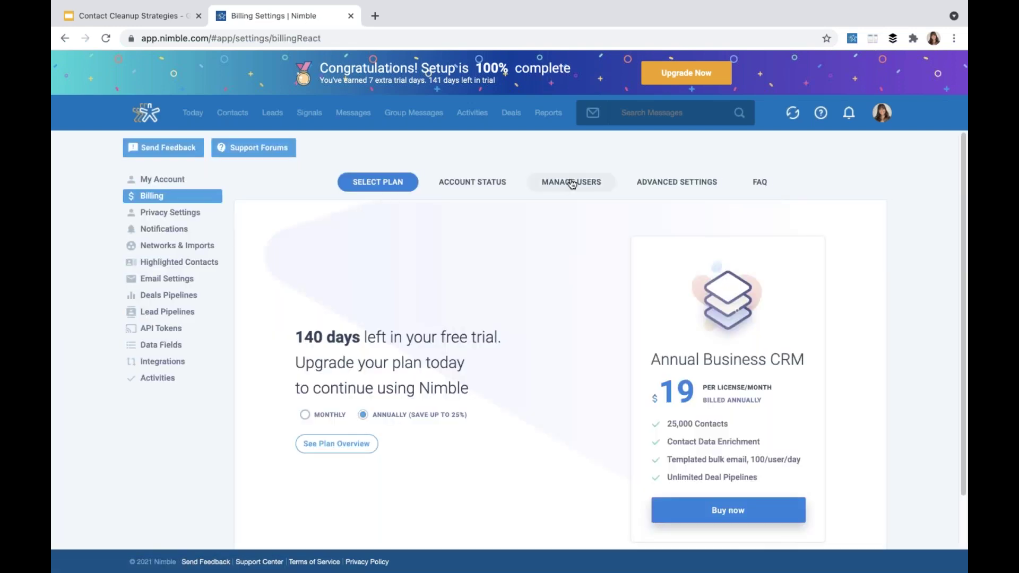
left_click(572, 188)
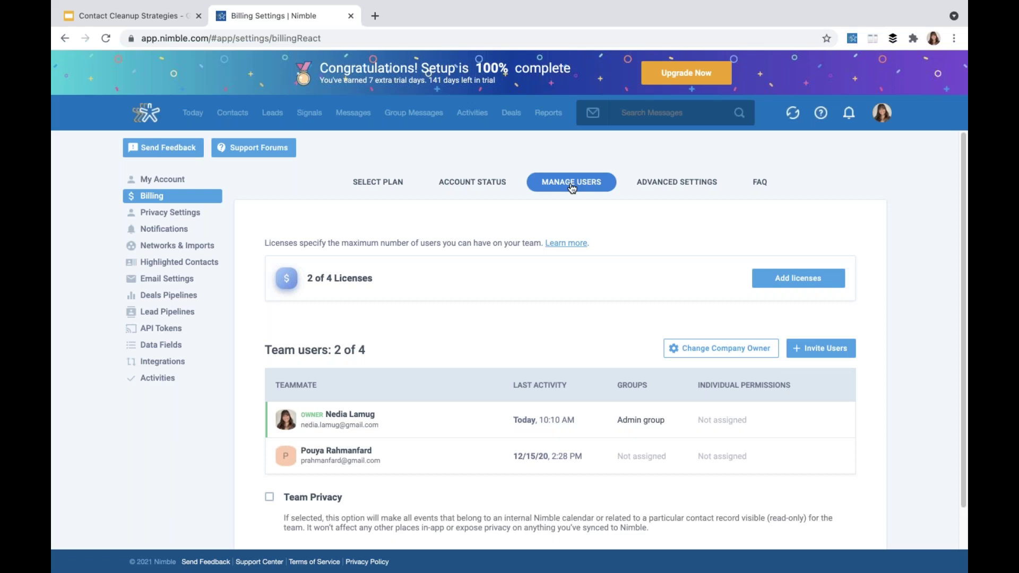
left_click(341, 455)
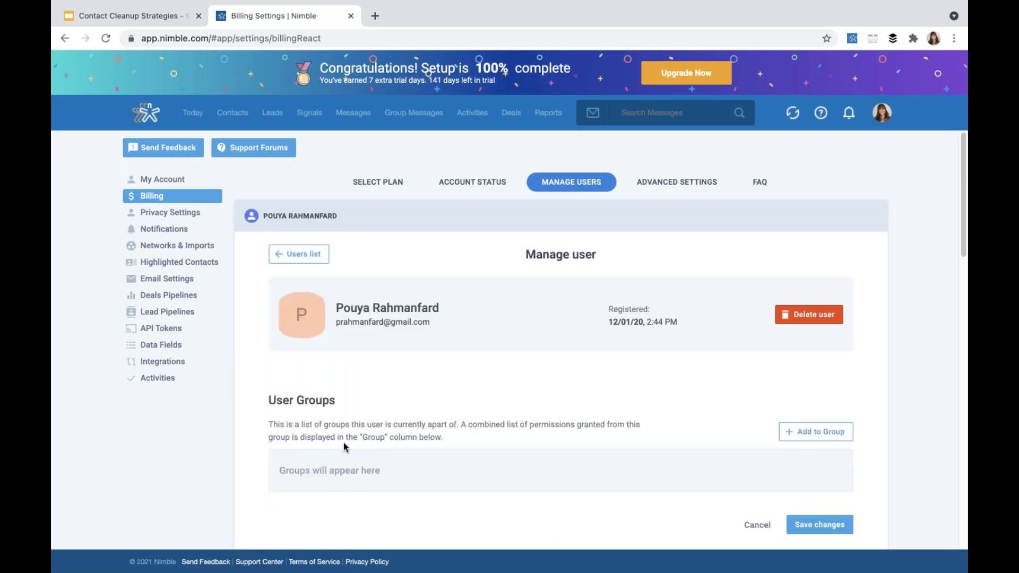
scroll(583, 425, "down", 1)
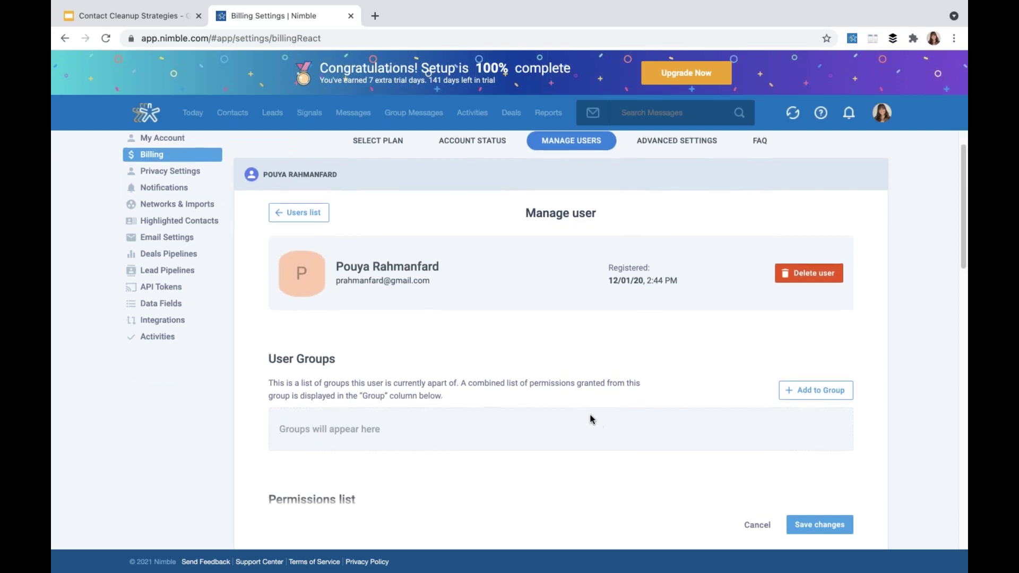
scroll(626, 416, "down", 5)
scroll(601, 403, "down", 2)
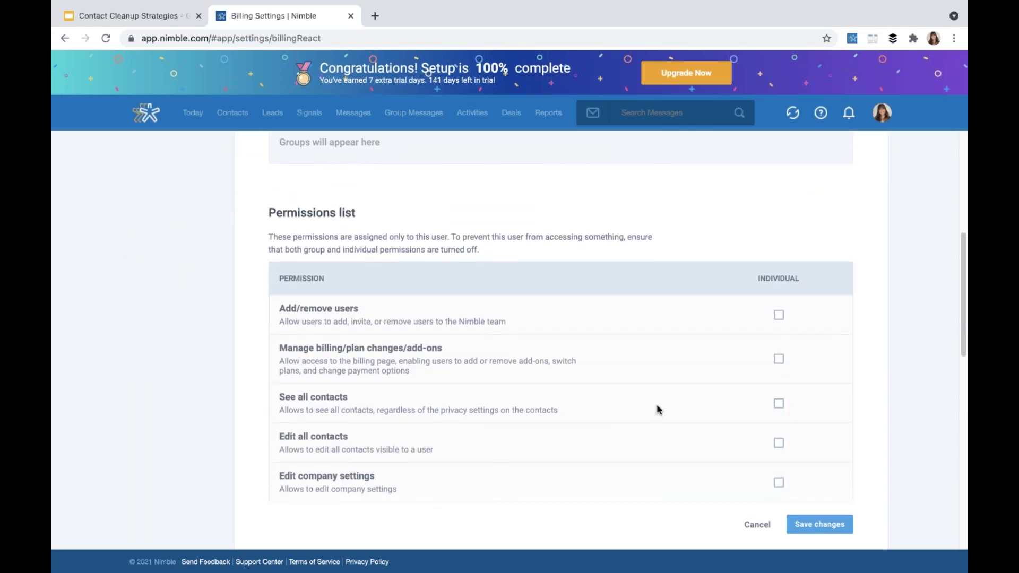
scroll(658, 409, "down", 3)
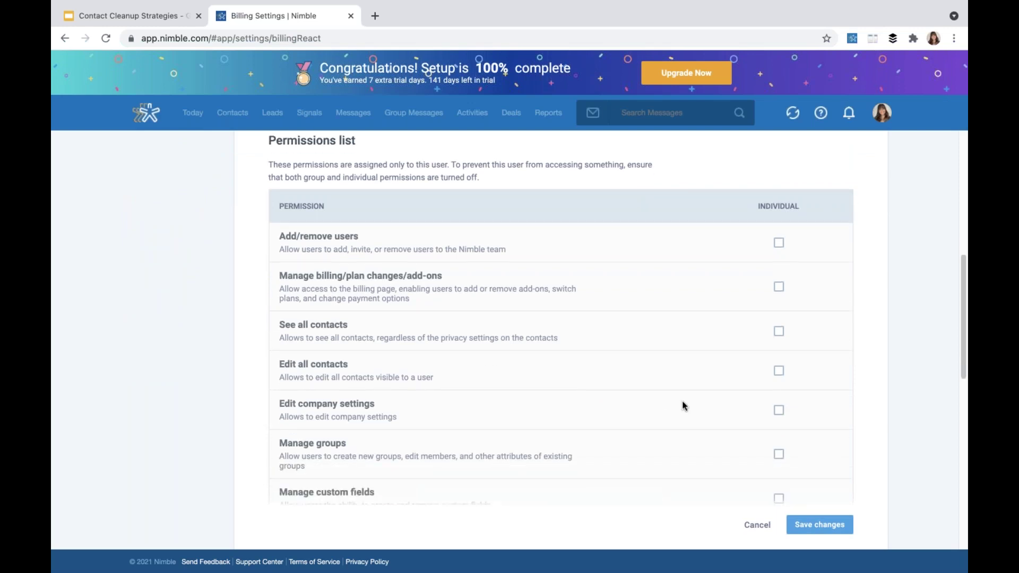
scroll(687, 406, "down", 1)
scroll(689, 406, "up", 1)
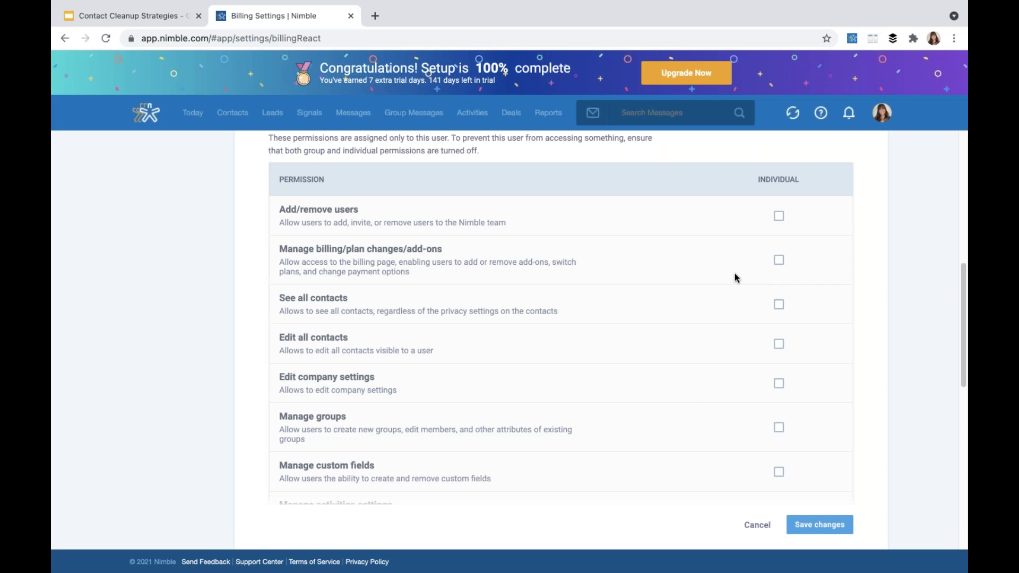
scroll(734, 277, "up", 10)
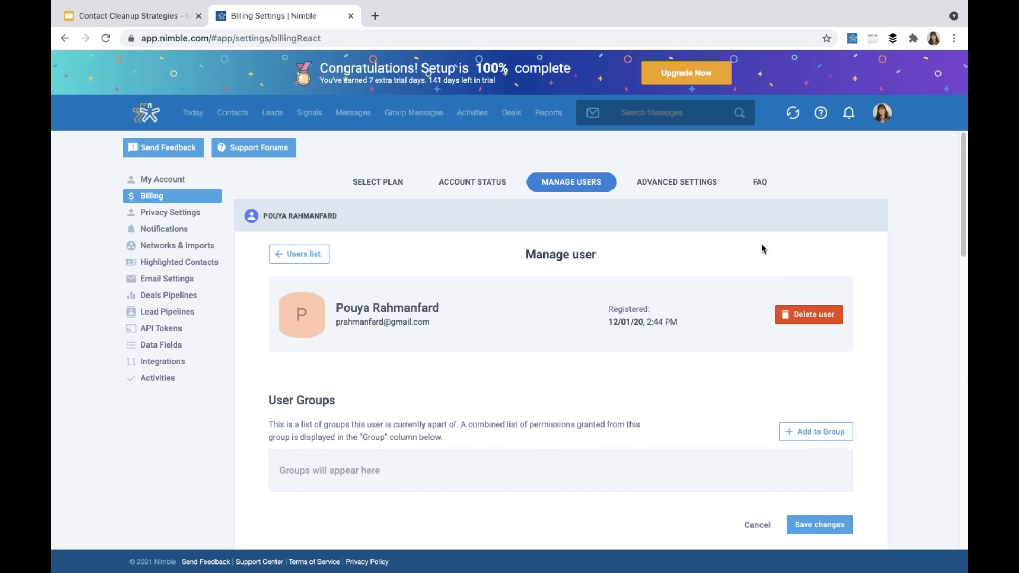
Connect the Gmail account on the nimble.com domain in Networks & Imports and allow Nimble CRM to access it.
left_click(882, 112)
left_click(816, 237)
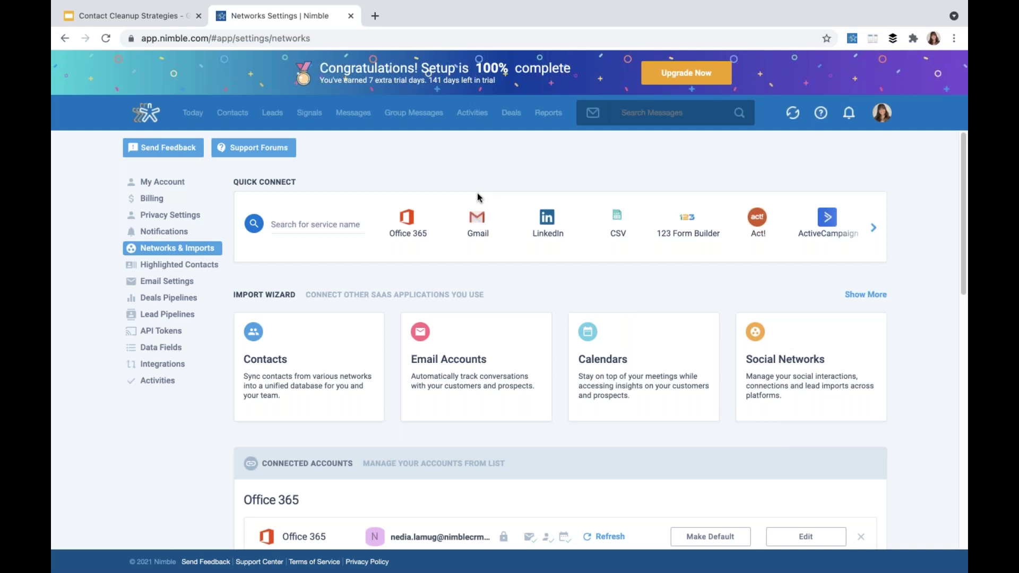
left_click(488, 233)
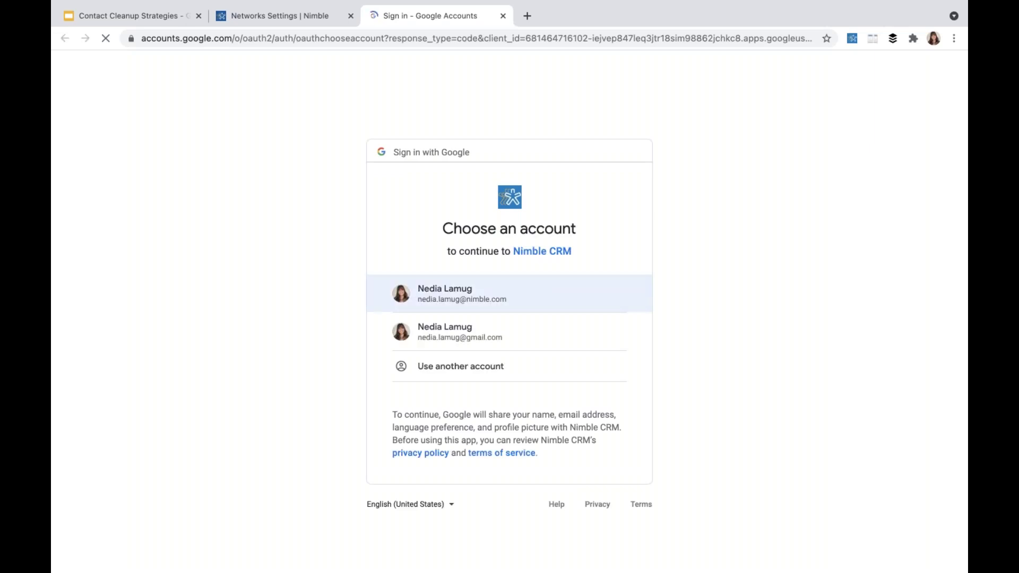
left_click(461, 294)
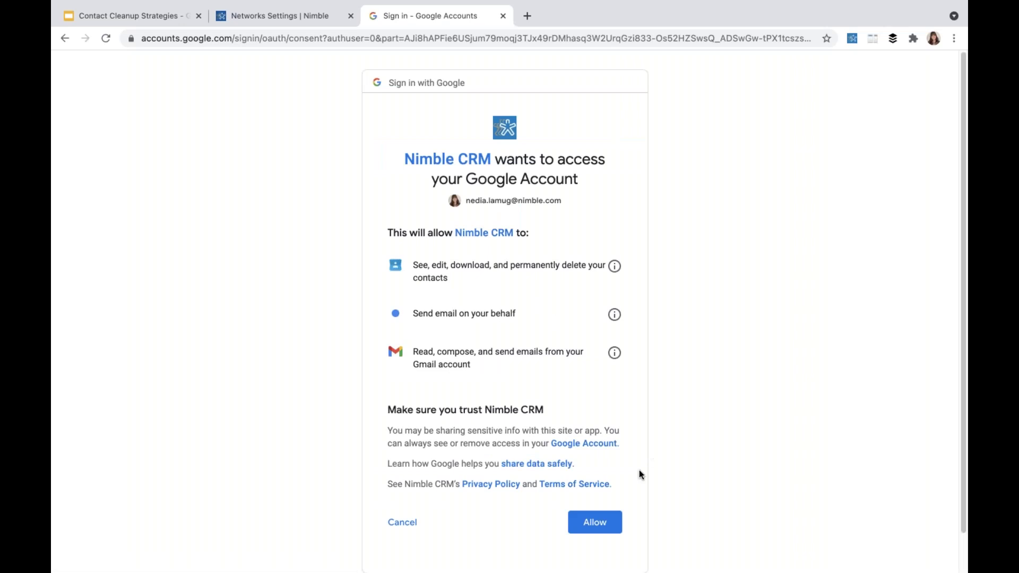
left_click(585, 522)
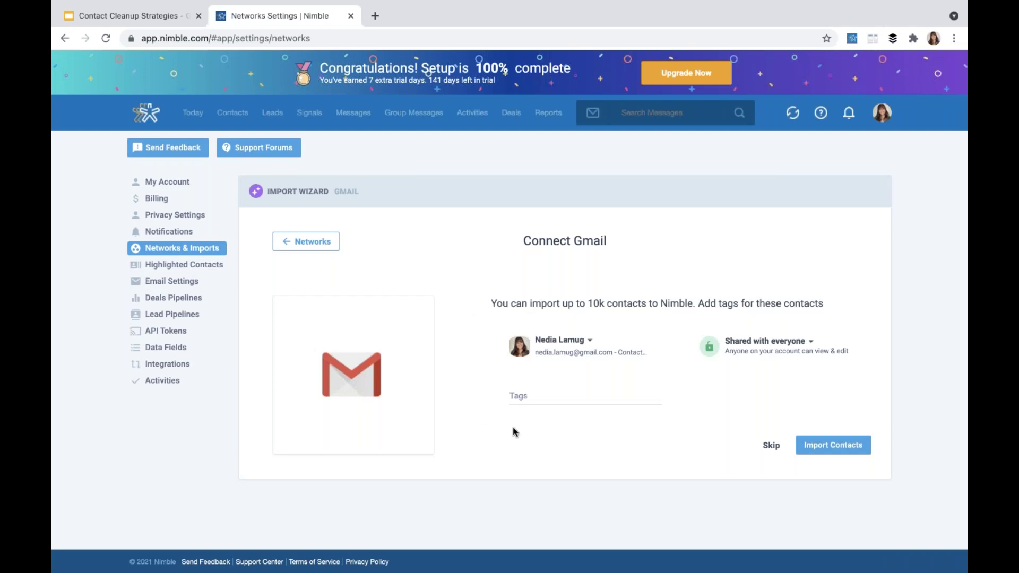
Enter an import tag combining Gmail, the owner's first name and July 2021, and return to the networks overview without importing contacts.
left_click(541, 397)
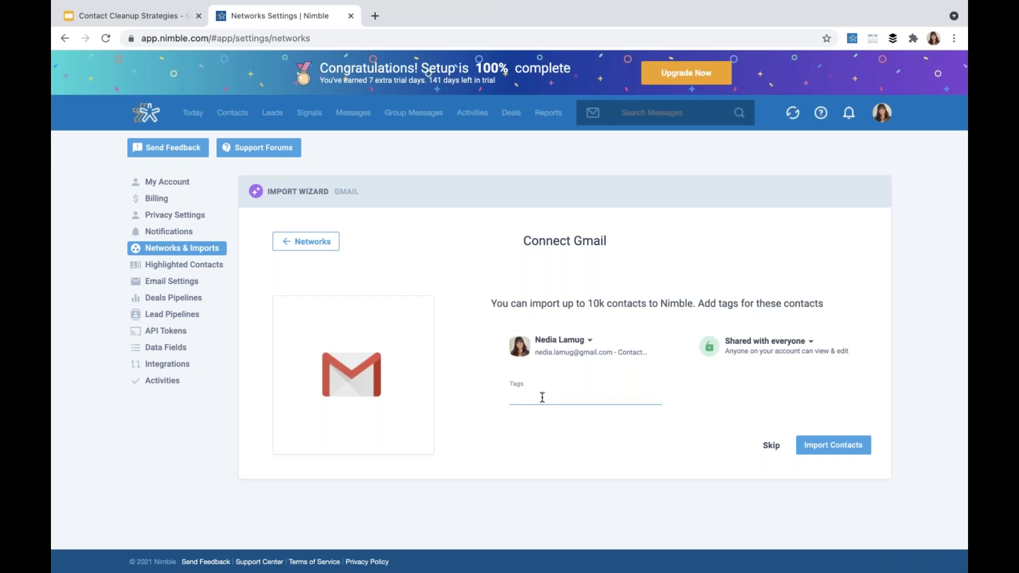
type("Gmail - Nedia, July 2021")
left_click(296, 243)
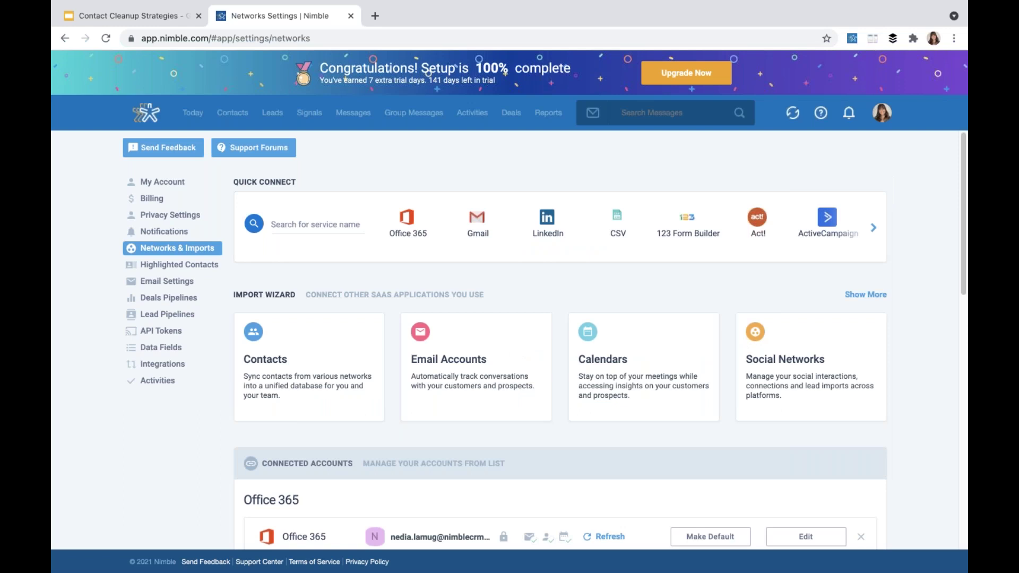
Review the LinkedIn CSV import instructions and the list of connected calendars, social networks and contact sources.
left_click(546, 232)
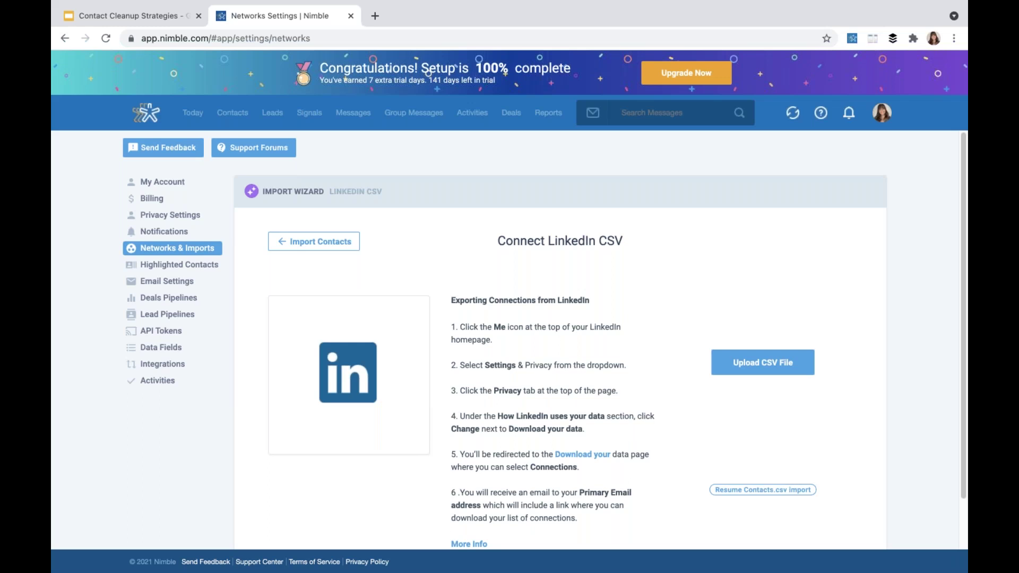
left_click(352, 245)
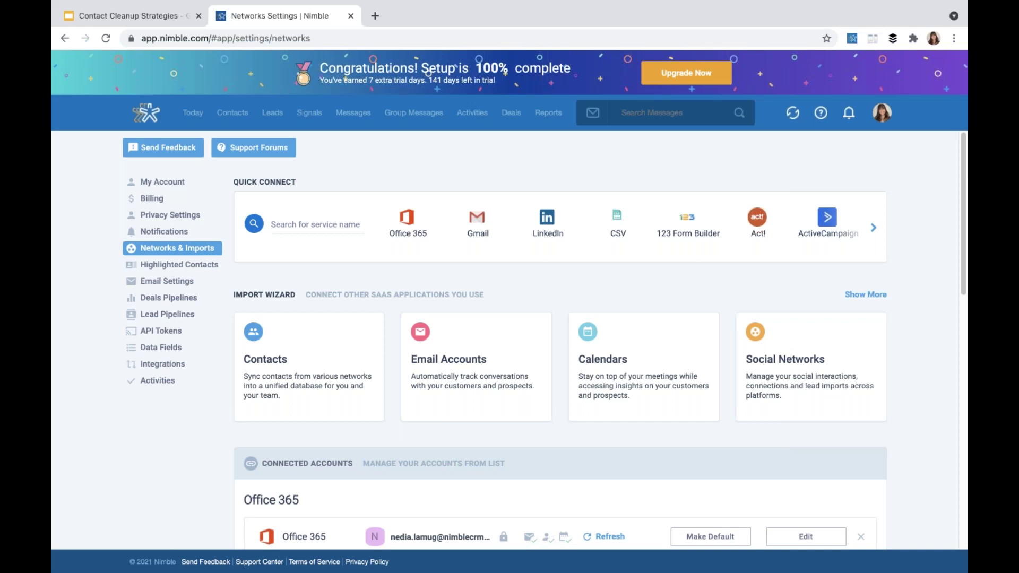
scroll(926, 418, "down", 4)
scroll(921, 400, "down", 7)
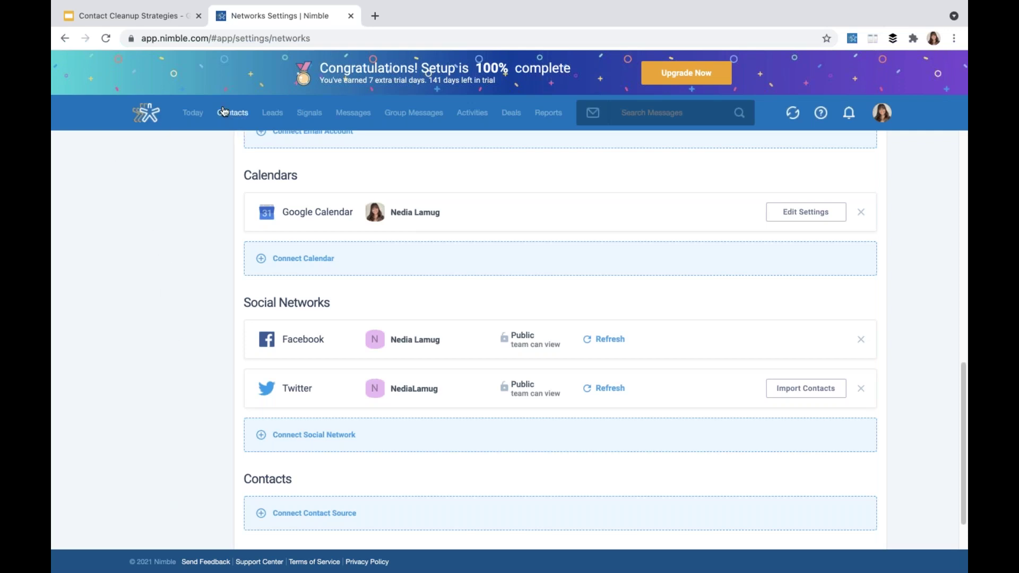
Open the starred CEO at Nimble contact from the recently viewed contacts and find its duplicates.
left_click(231, 125)
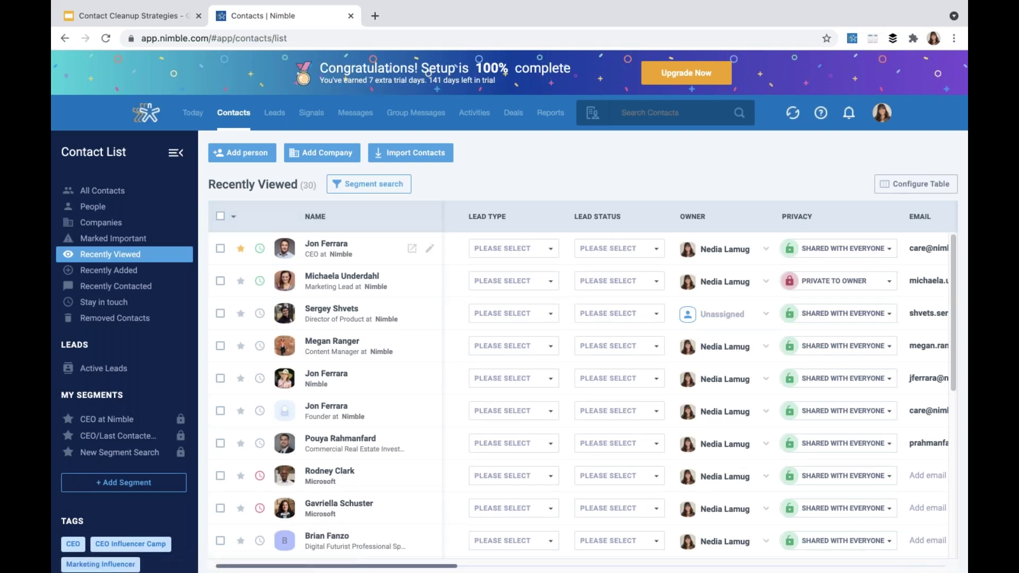
left_click(322, 253)
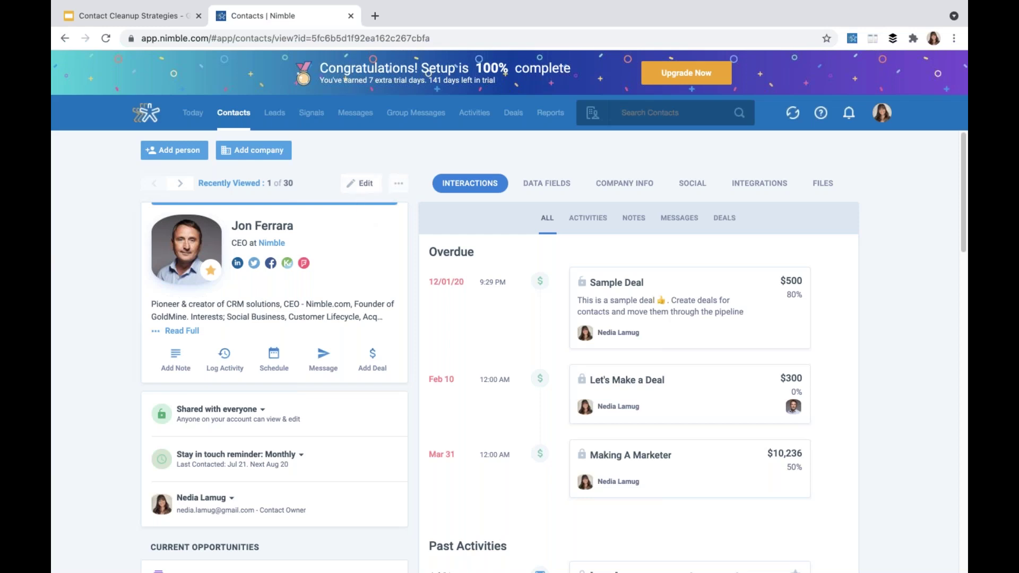
left_click(401, 190)
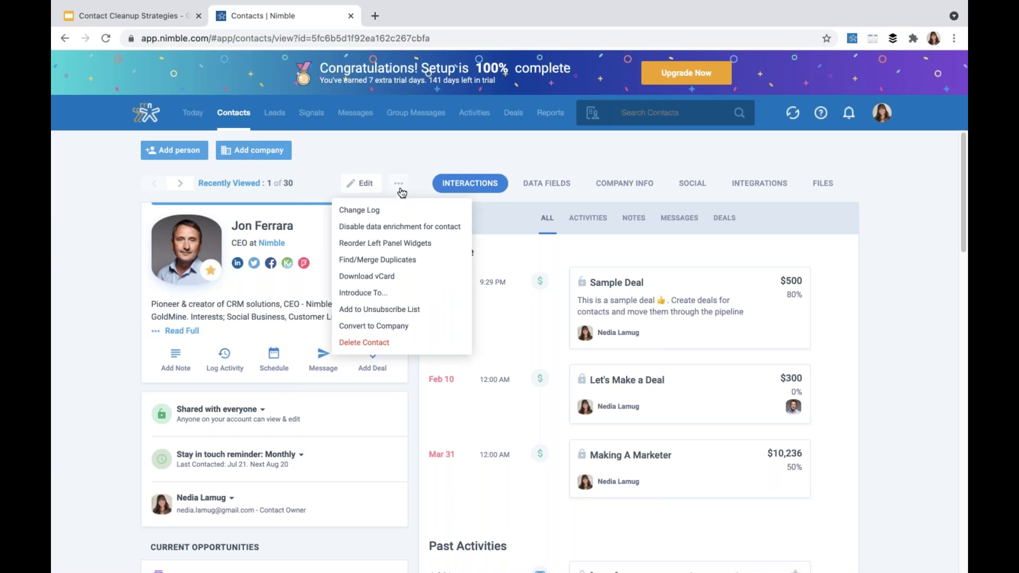
left_click(401, 261)
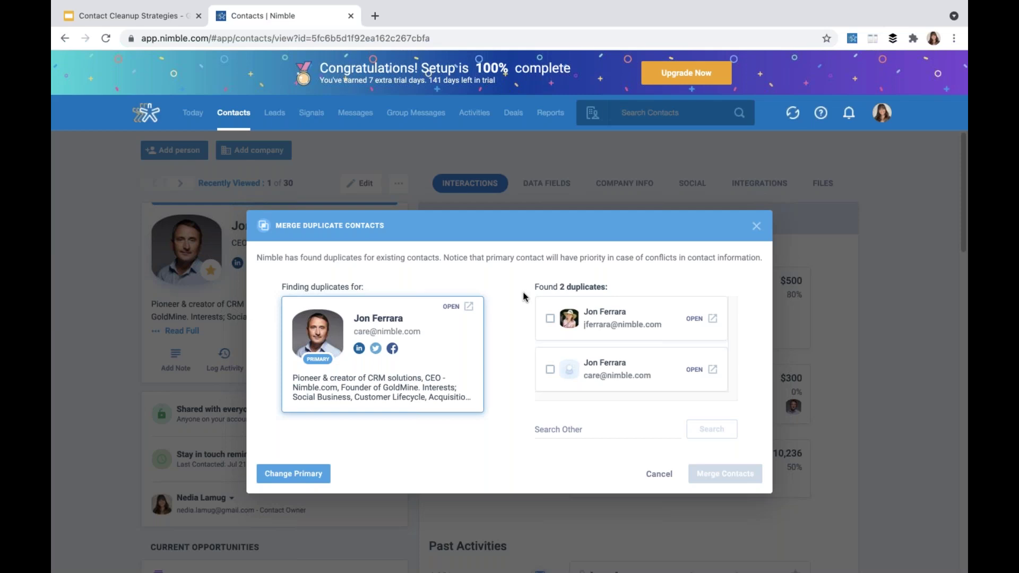
Mark both duplicates of the CEO contact for merging and close the merge dialog without merging.
left_click(550, 320)
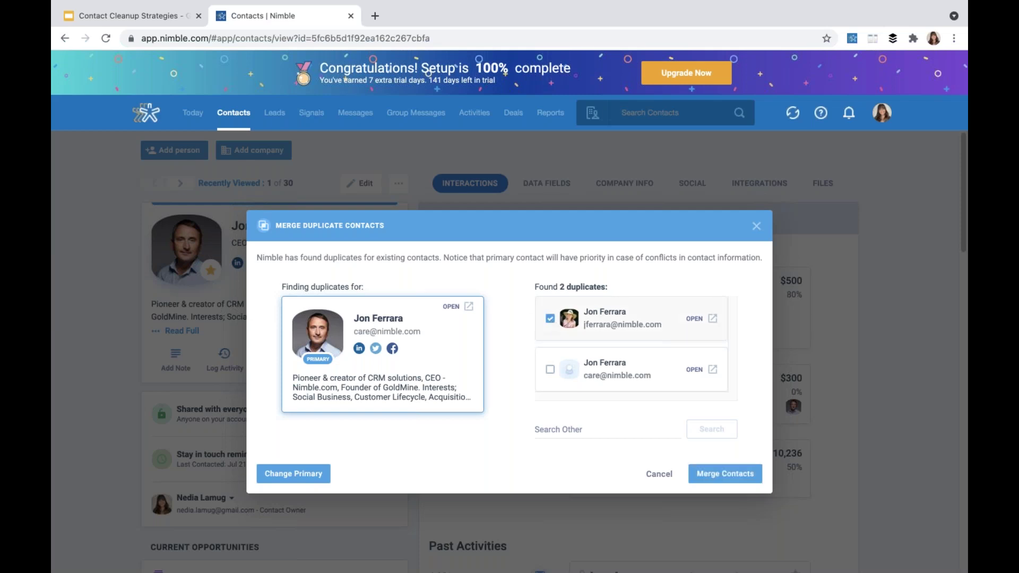
left_click(550, 370)
left_click(757, 227)
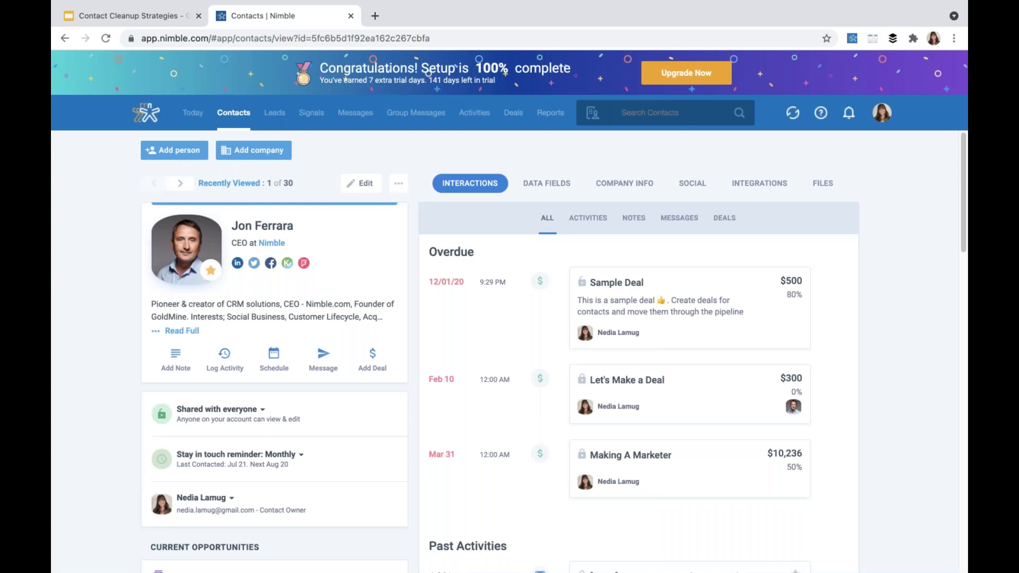
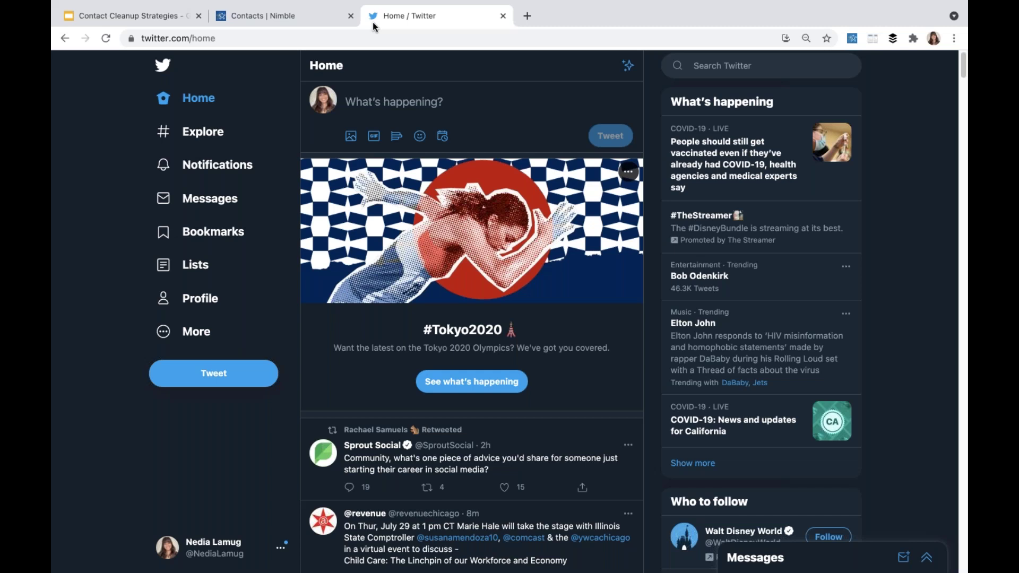
Search Twitter for the Nimble CEO by first name and open the matching profile.
left_click(722, 70)
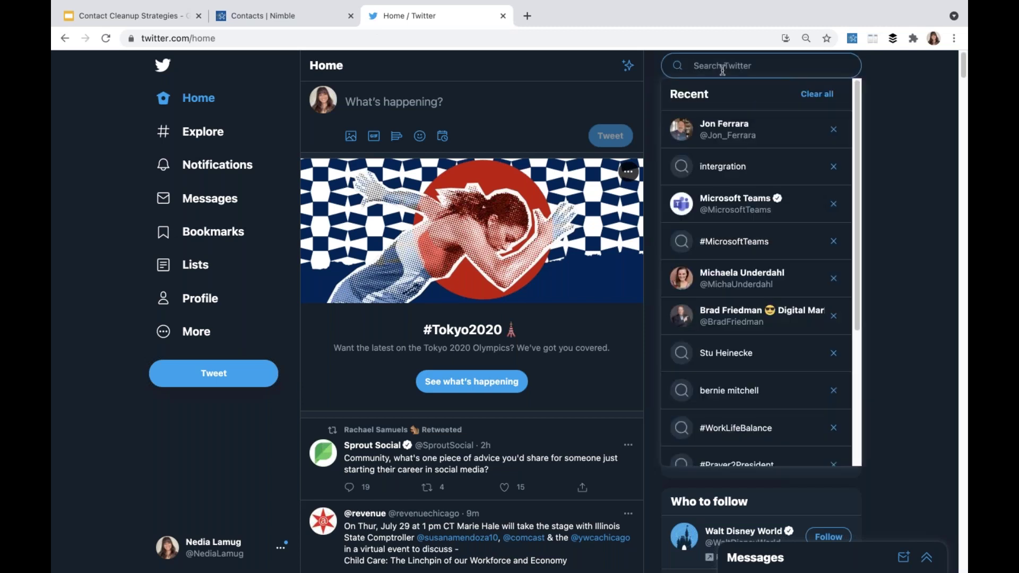
type("jon")
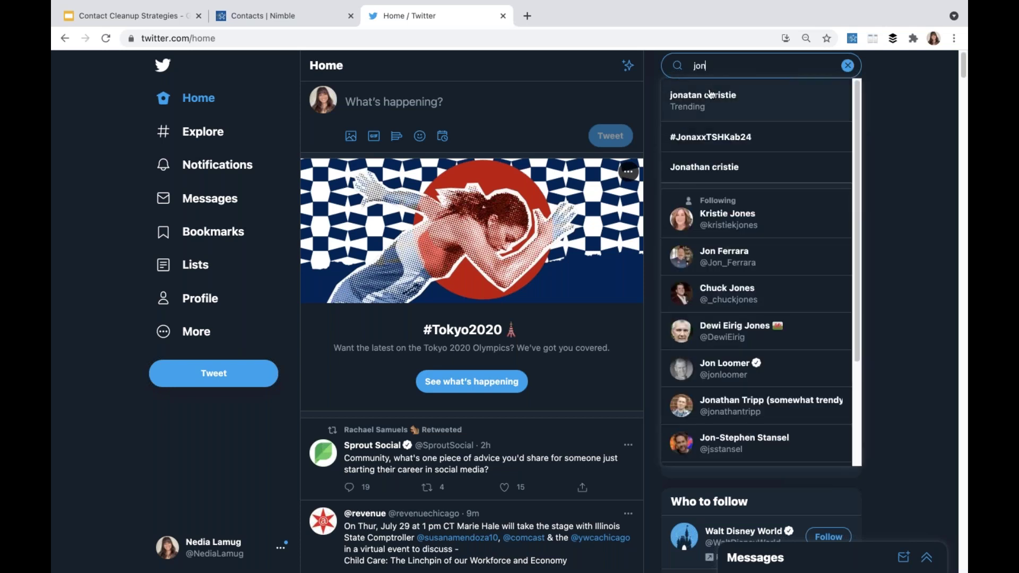
left_click(809, 256)
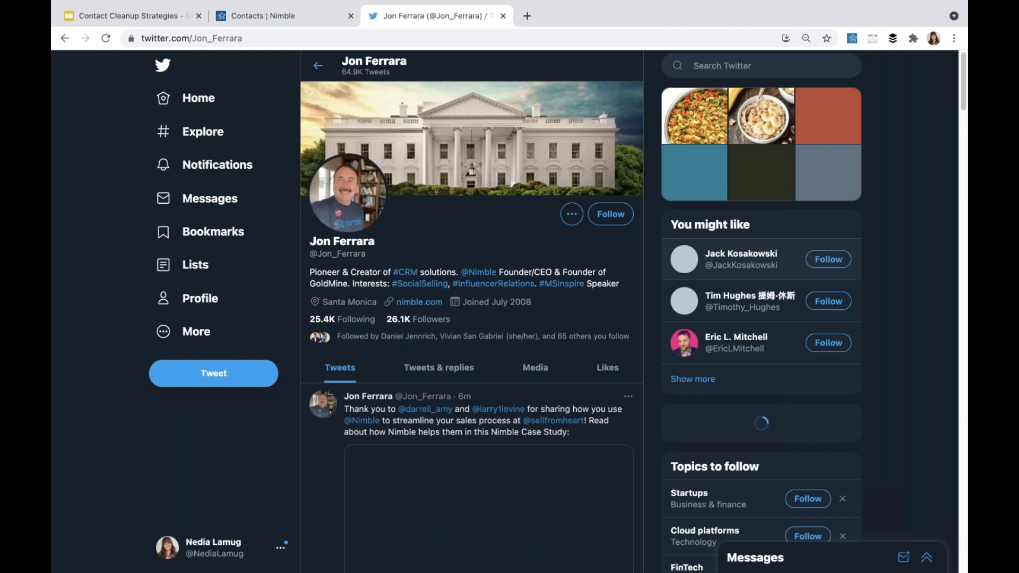
Look up the Twitter profile and its highlighted display name in the Nimble browser extension.
left_click(851, 38)
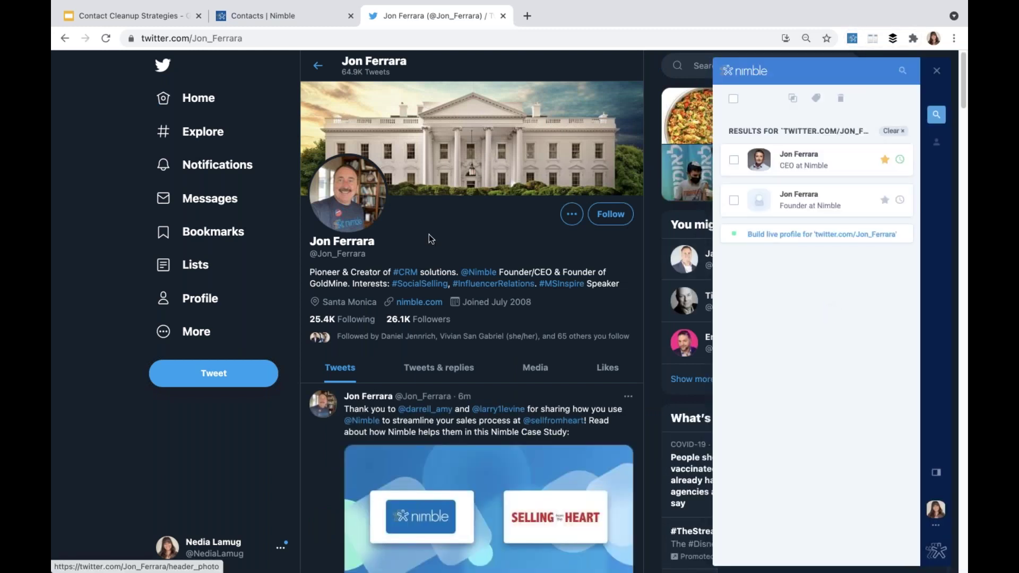
left_click_drag(323, 245, 364, 246)
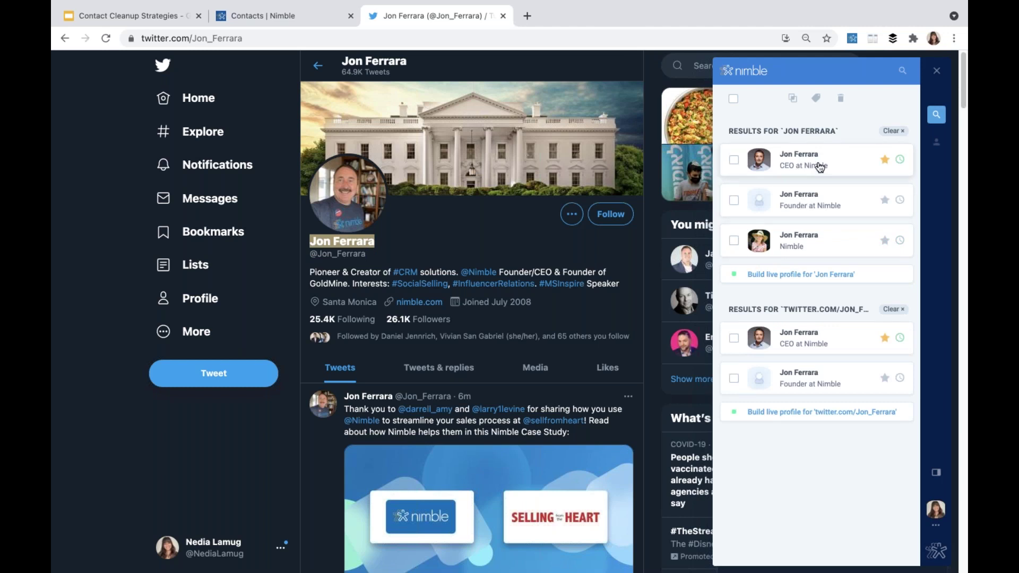
Select the three name matches in the Nimble extension, open their contact merge view, and close the extension without merging.
left_click(734, 161)
left_click(734, 201)
left_click(735, 241)
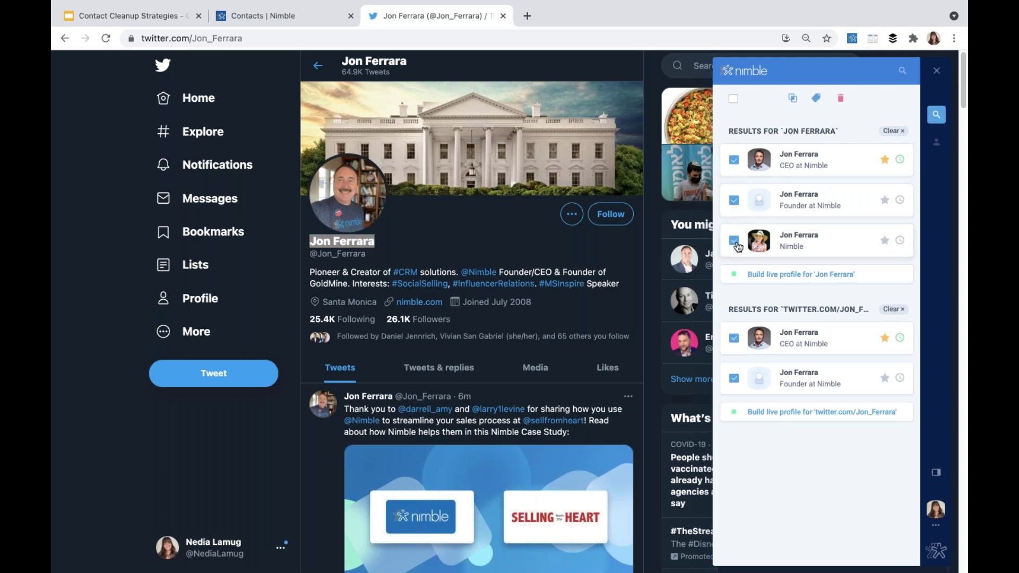
left_click(793, 99)
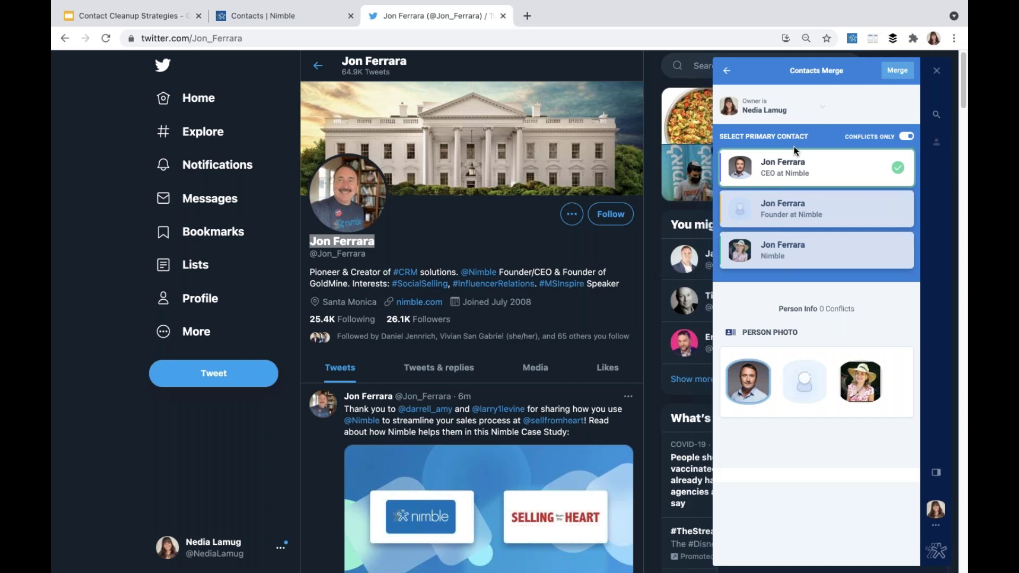
left_click(937, 72)
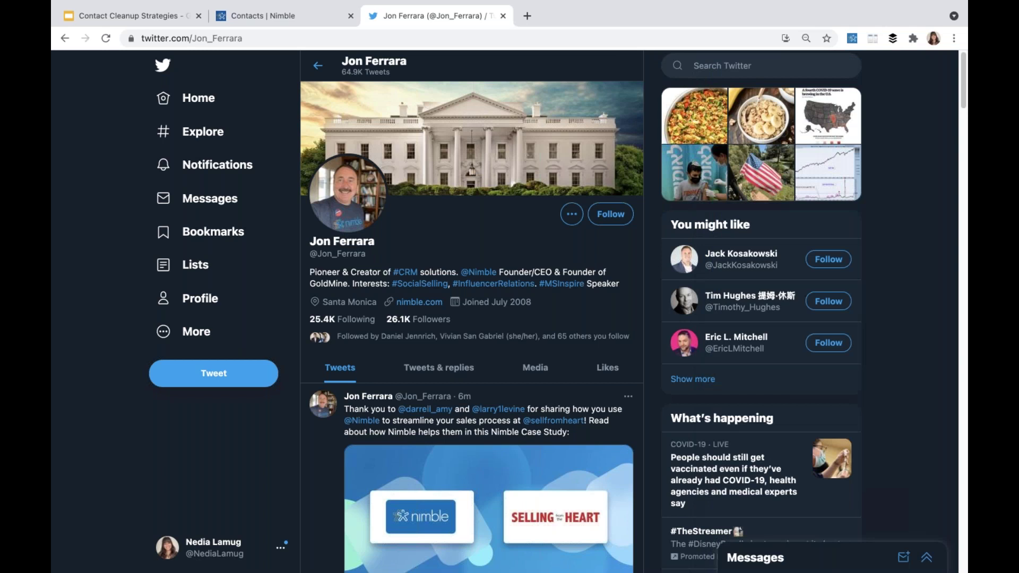
Switch to Nimble's contact list and search all contacts for the Nimble CEO's full name.
left_click(303, 17)
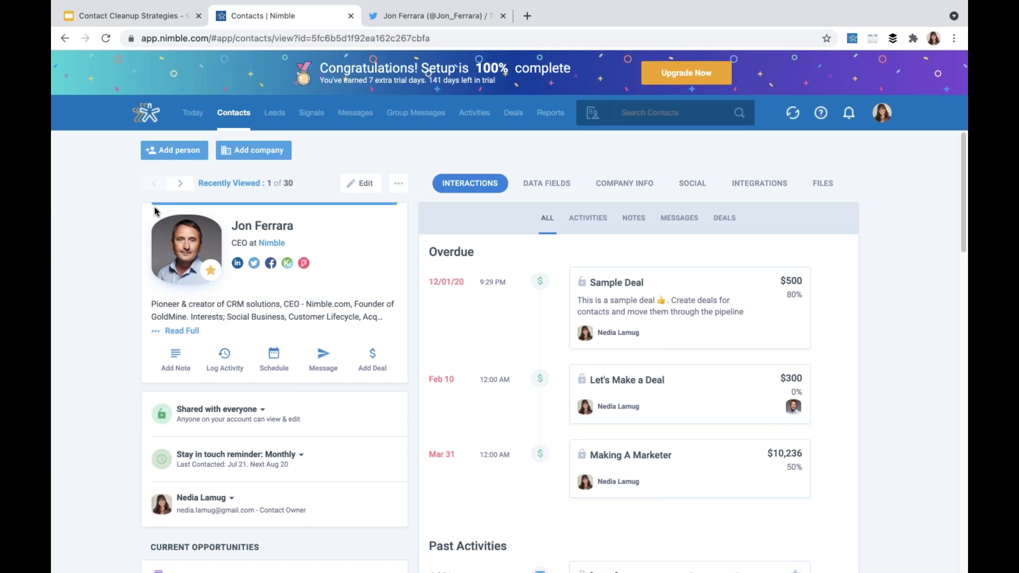
left_click(241, 119)
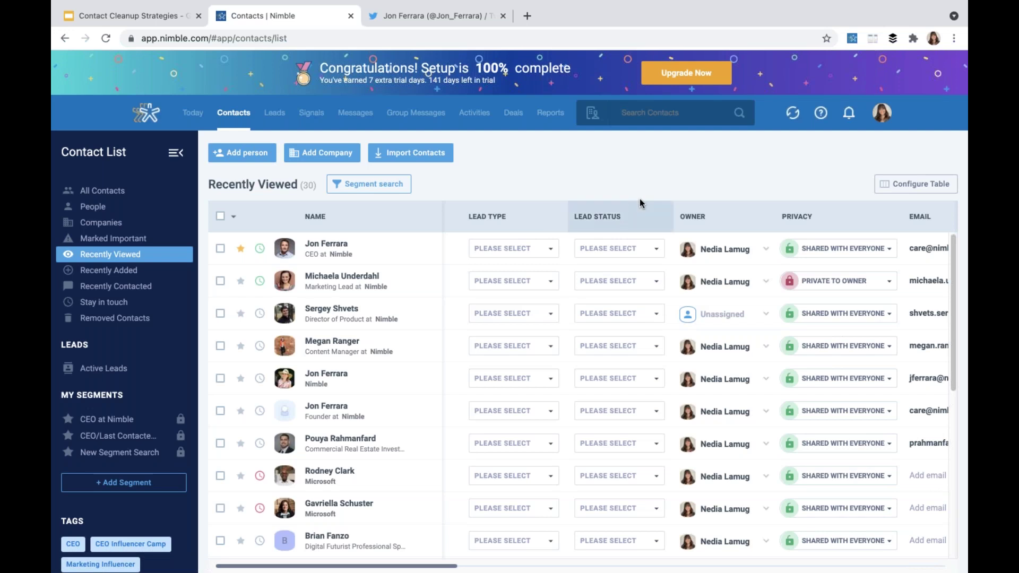
left_click(681, 114)
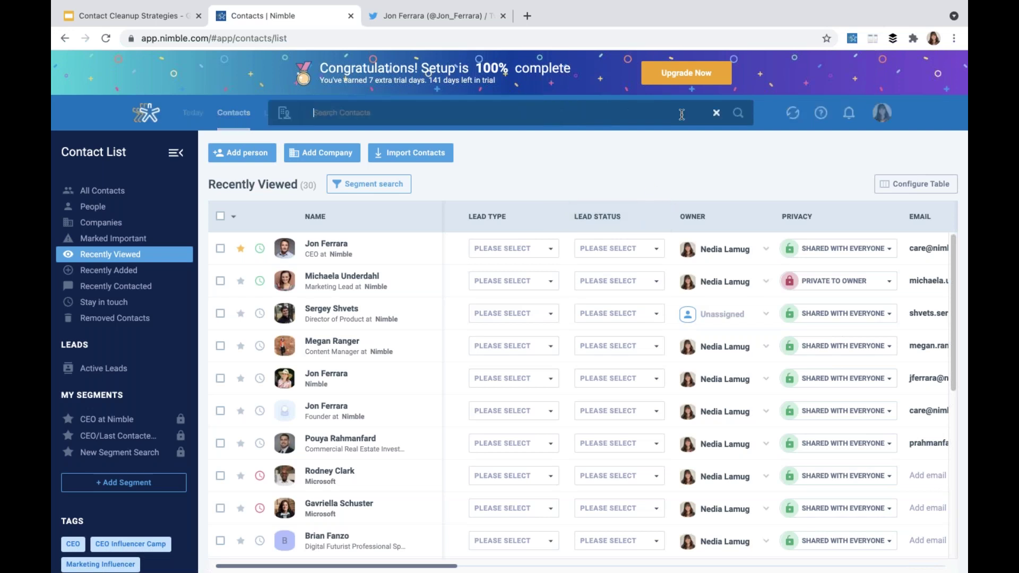
type("Jon Ferrara")
key("Return")
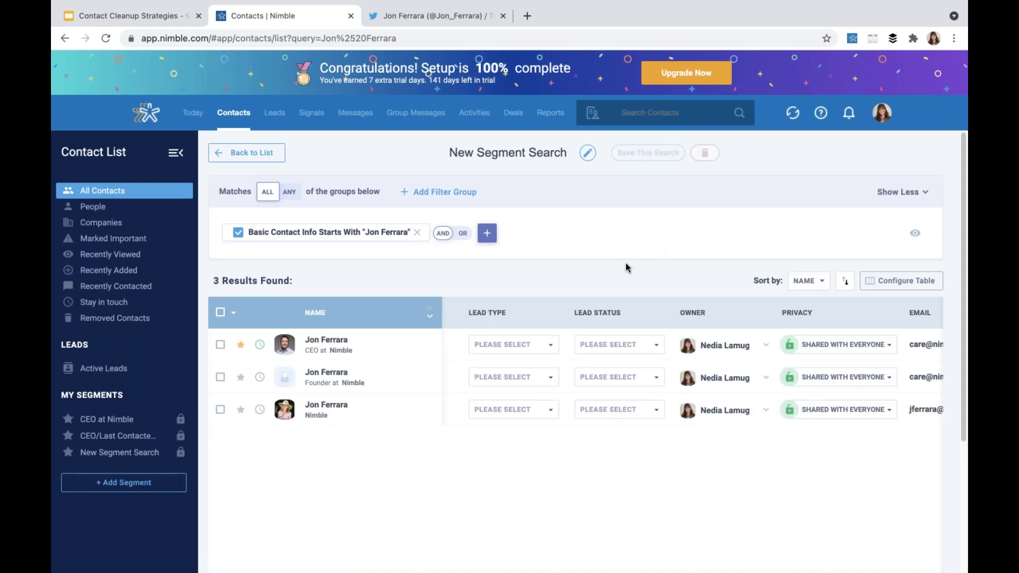
Select all three matching contact records and return to the recently viewed contacts without merging them.
left_click(220, 345)
left_click(220, 377)
left_click(220, 409)
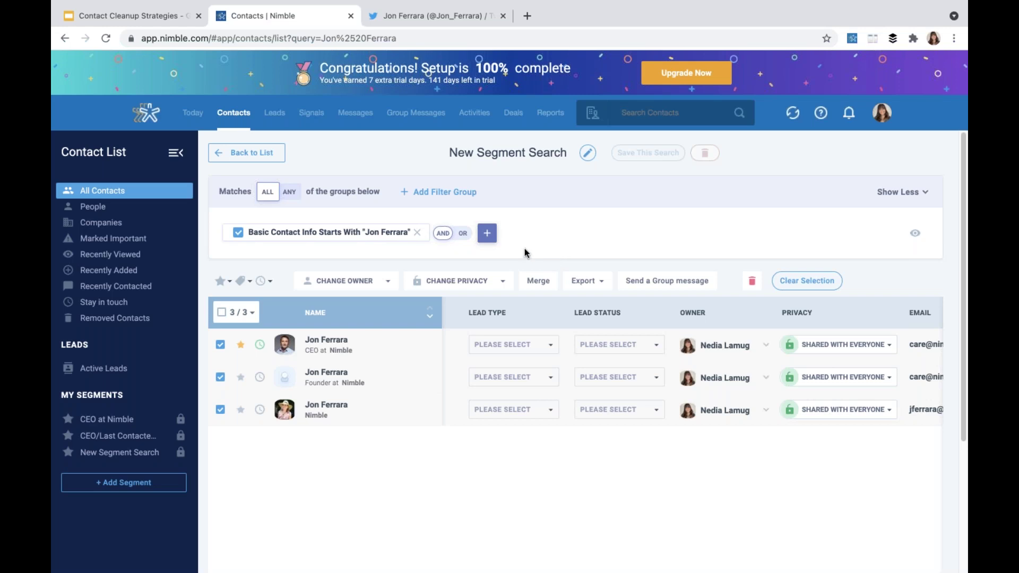
left_click(253, 153)
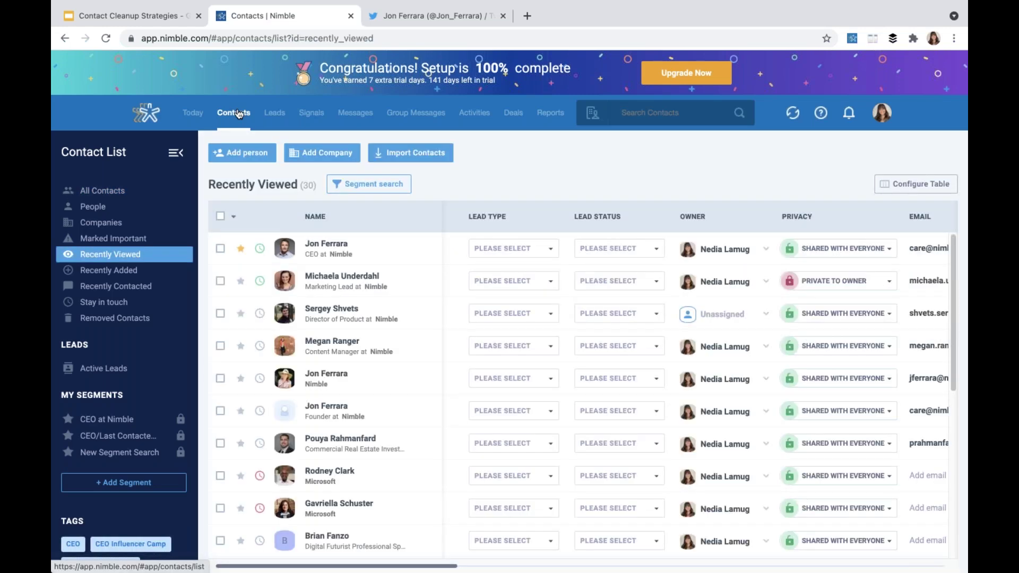
left_click(239, 115)
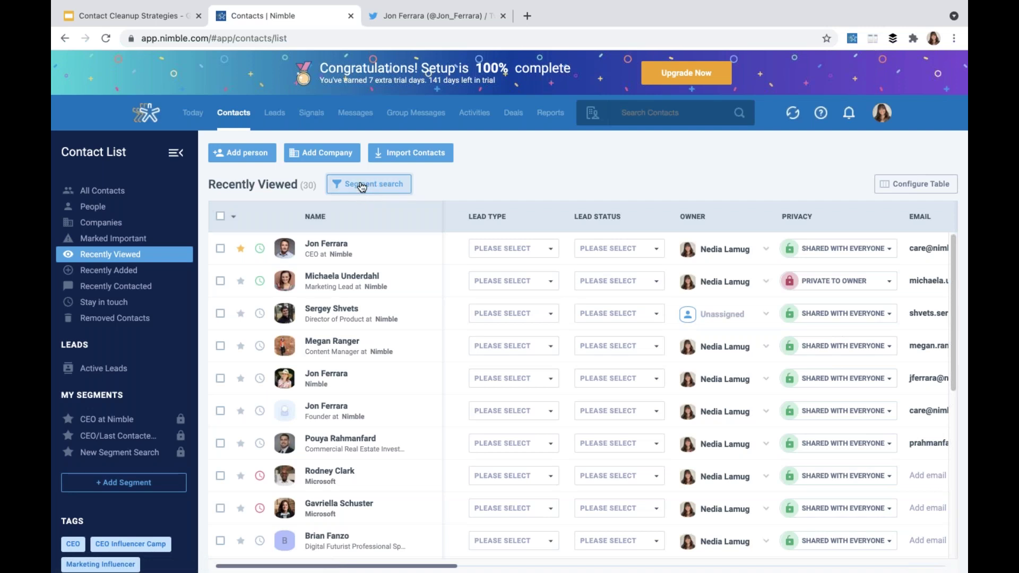
Start a segment search and add a contact filter for Phone Is Empty.
left_click(393, 191)
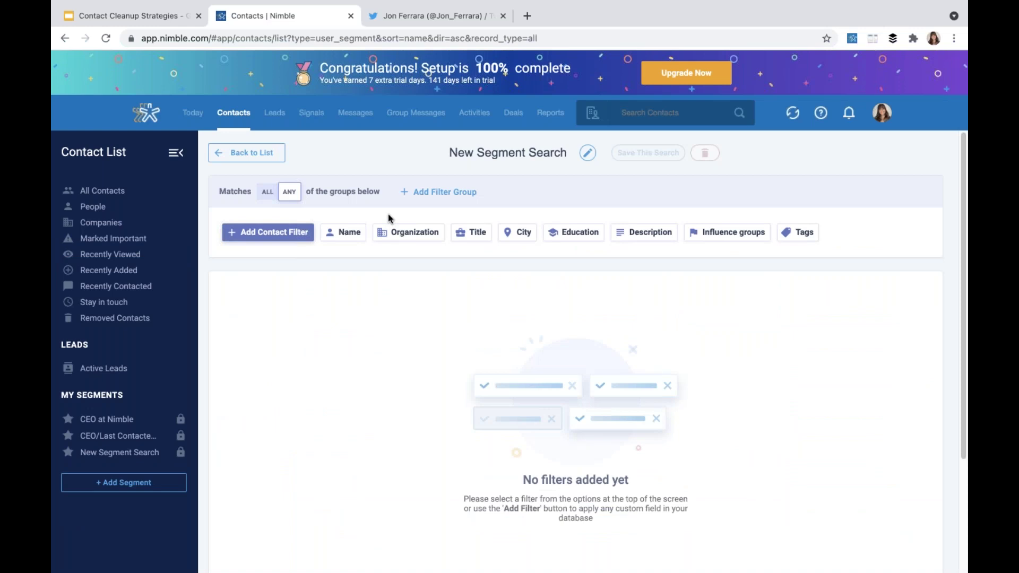
left_click(277, 238)
left_click(262, 292)
type("phone")
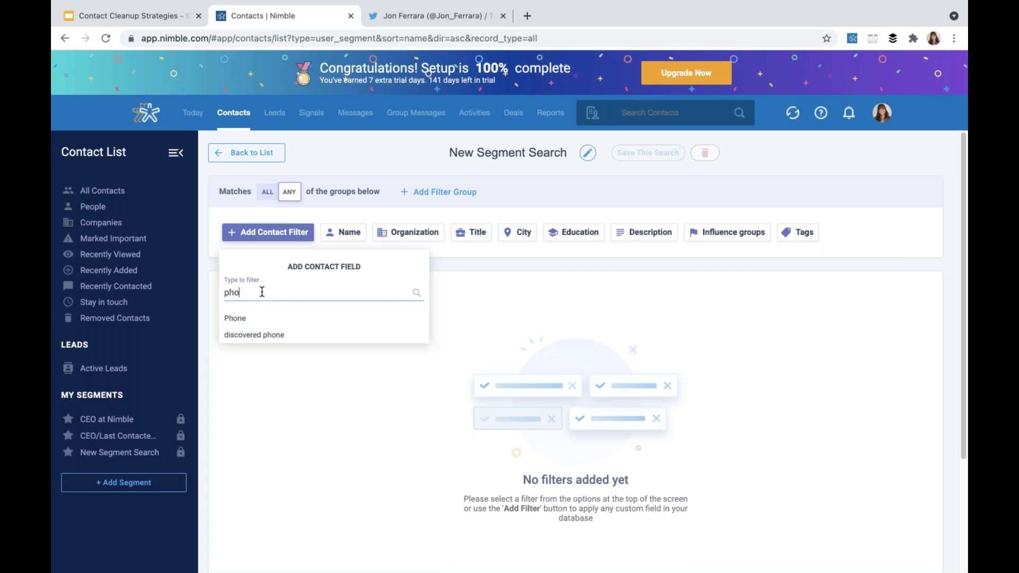
left_click(275, 319)
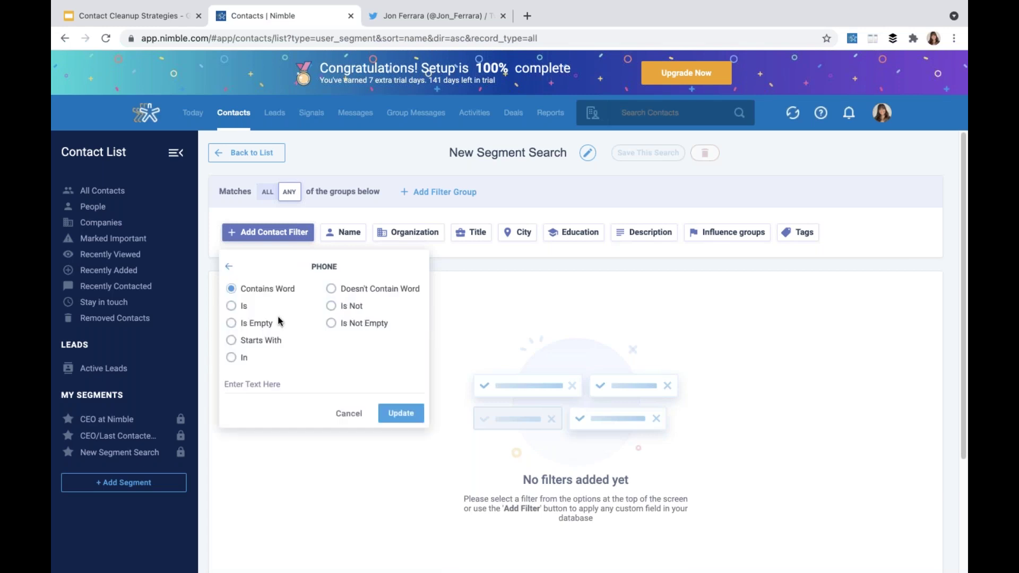
left_click(234, 324)
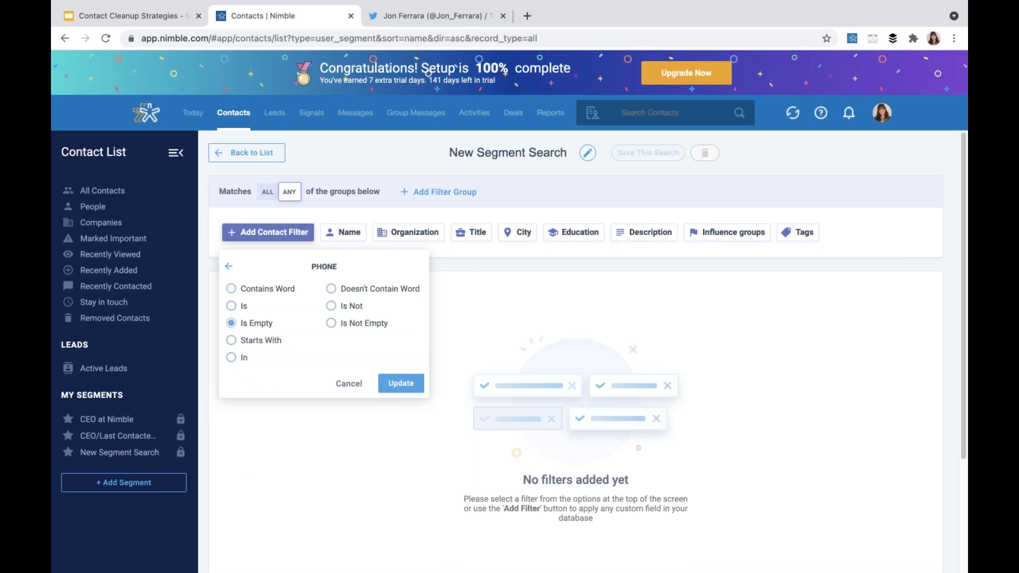
left_click(400, 384)
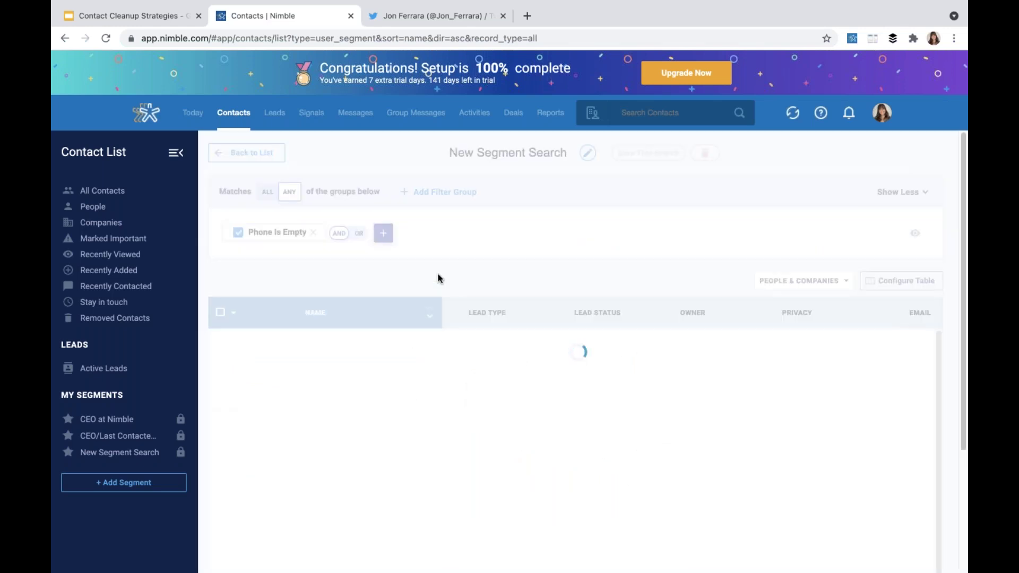
Add an Email Is Empty filter to the segment search, combined with AND.
left_click(384, 234)
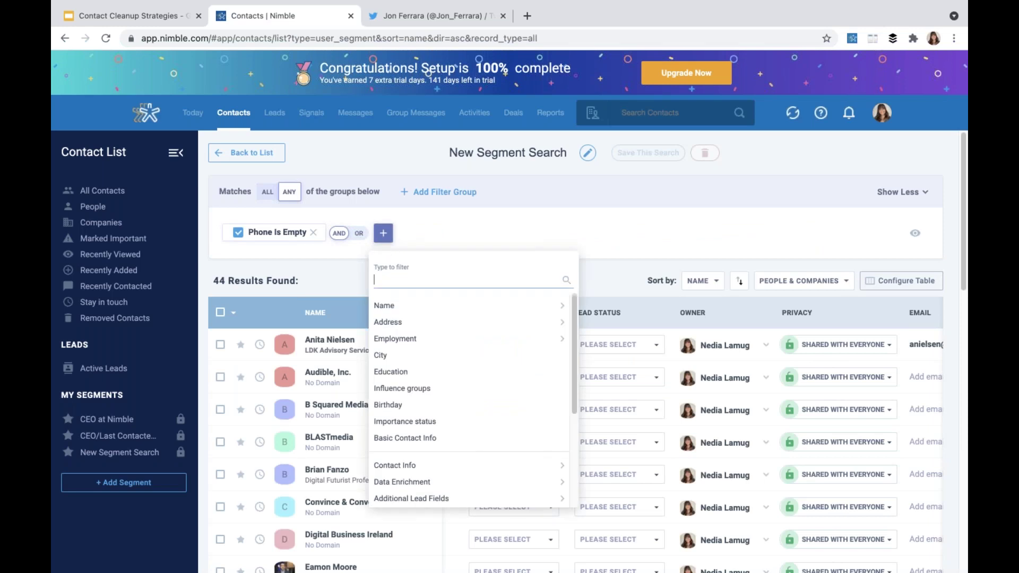
type("email")
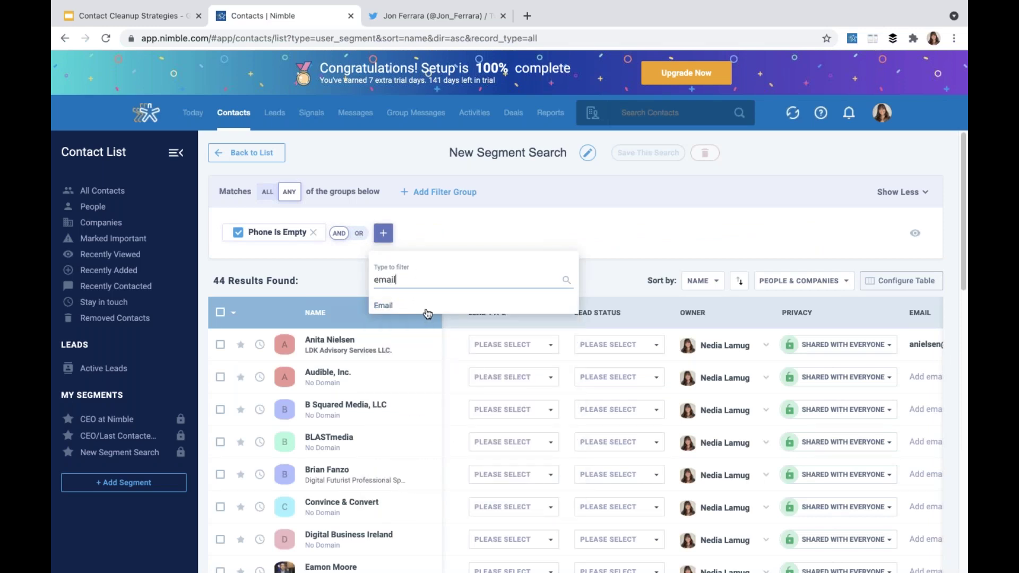
left_click(422, 310)
left_click(412, 324)
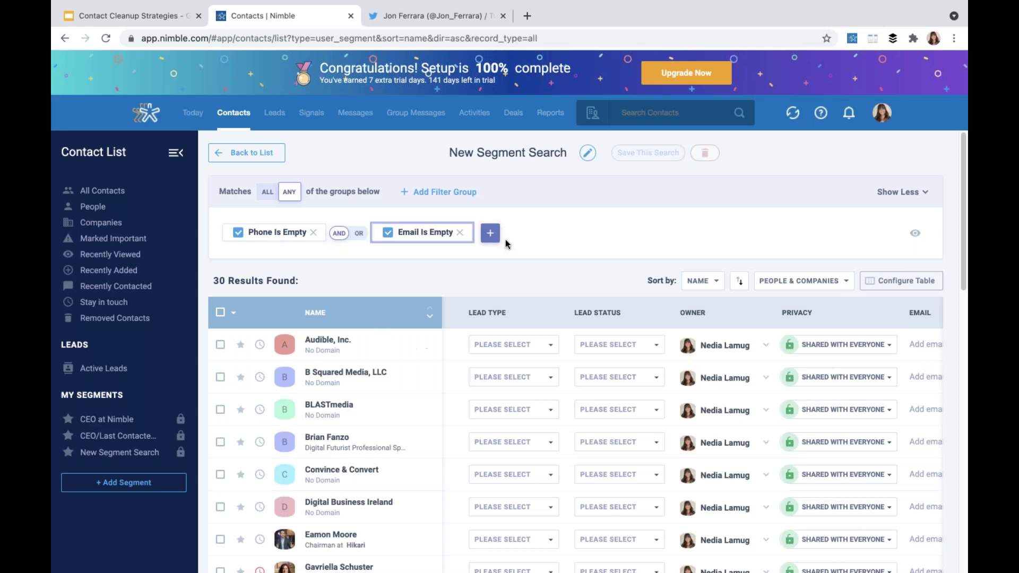
Add an Any address field Is Empty filter to the segment search.
left_click(489, 234)
left_click(522, 274)
type("any a")
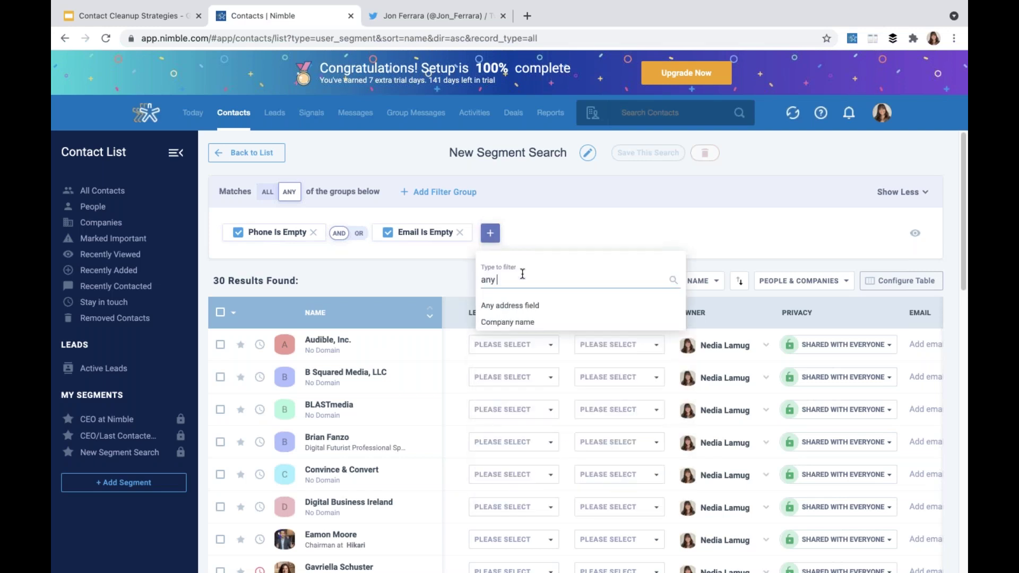
left_click(526, 306)
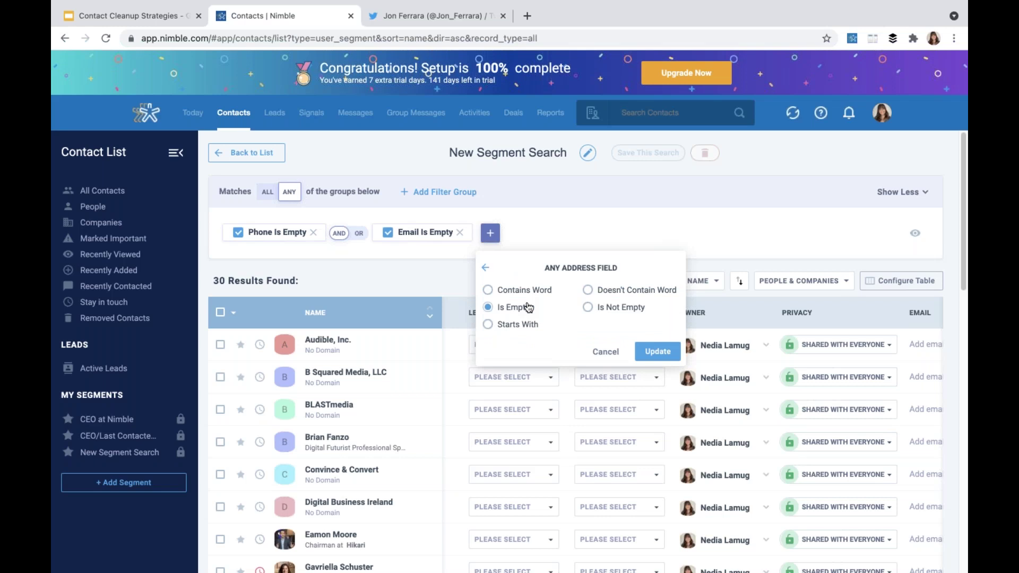
left_click(645, 350)
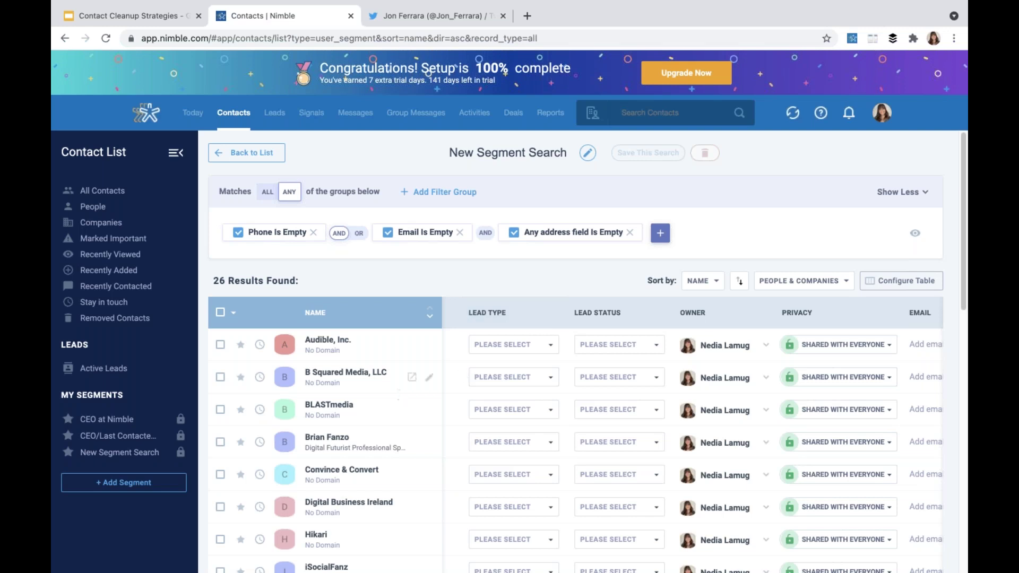
Remove all contacts found by the empty-field segment search and return to the contact list.
left_click(221, 316)
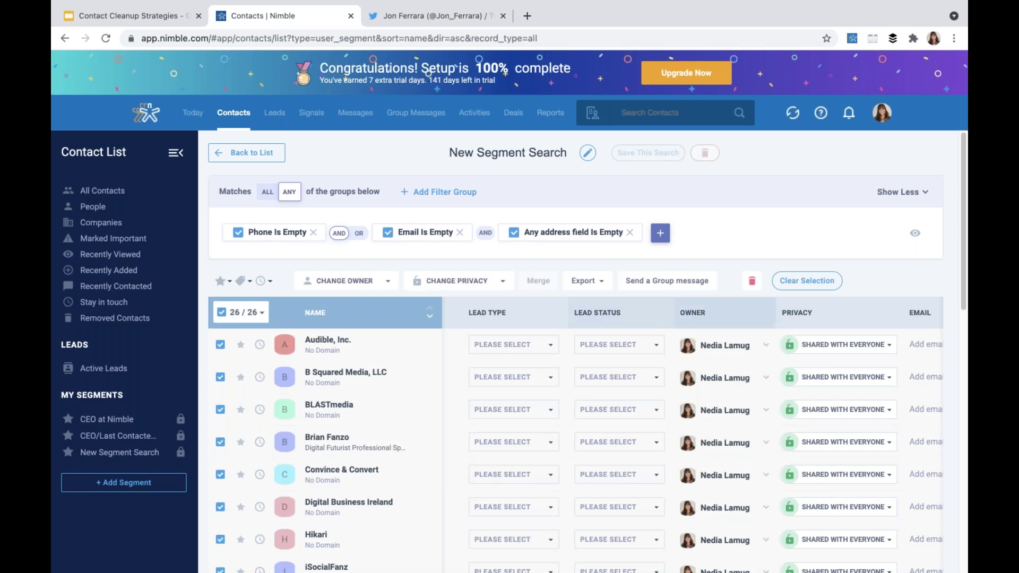
left_click(754, 287)
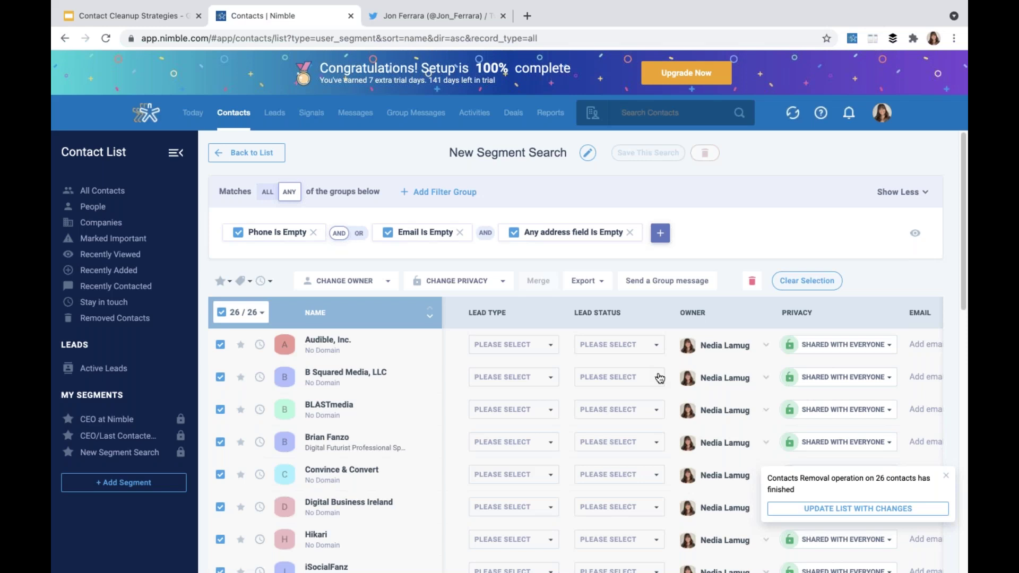
left_click(256, 155)
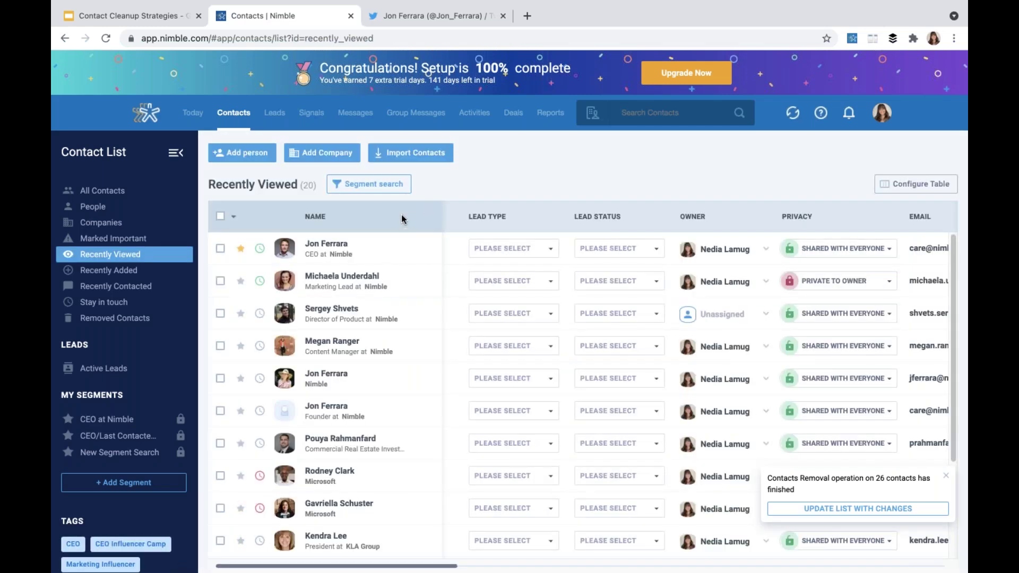
Start a new segment search for contacts whose tag is Outlook, matching ANY of the filter groups.
left_click(395, 189)
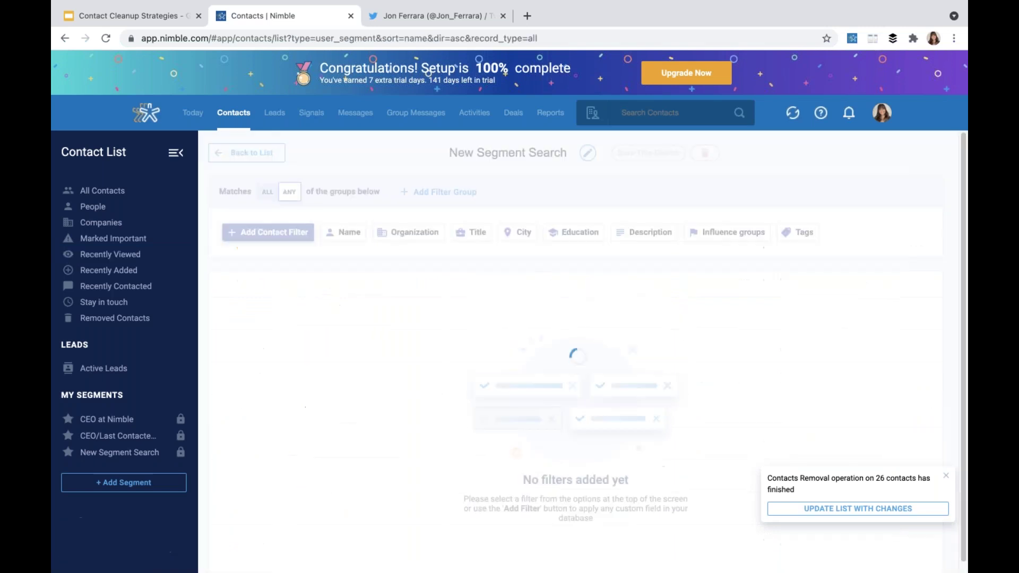
left_click(806, 239)
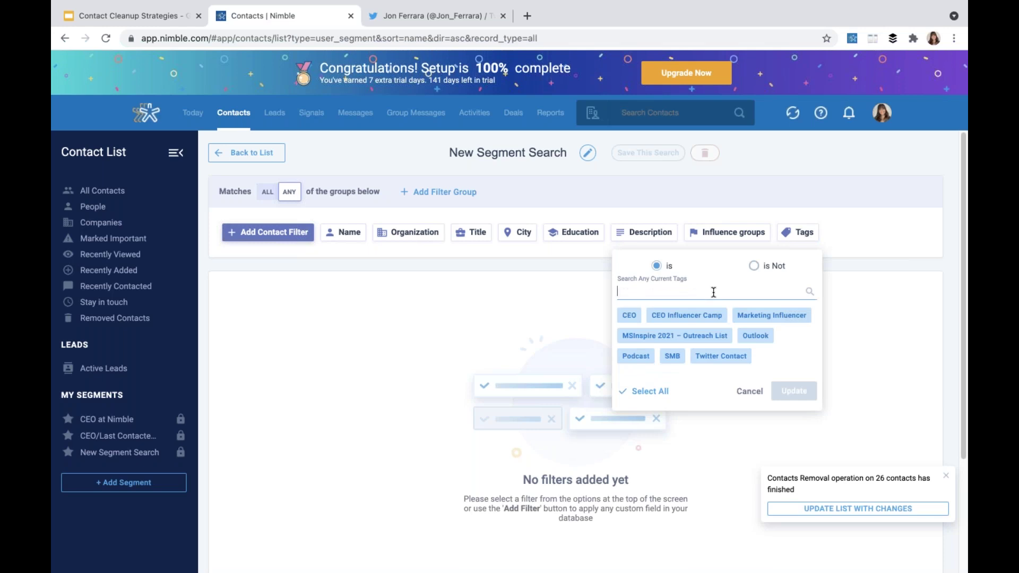
type("outlook")
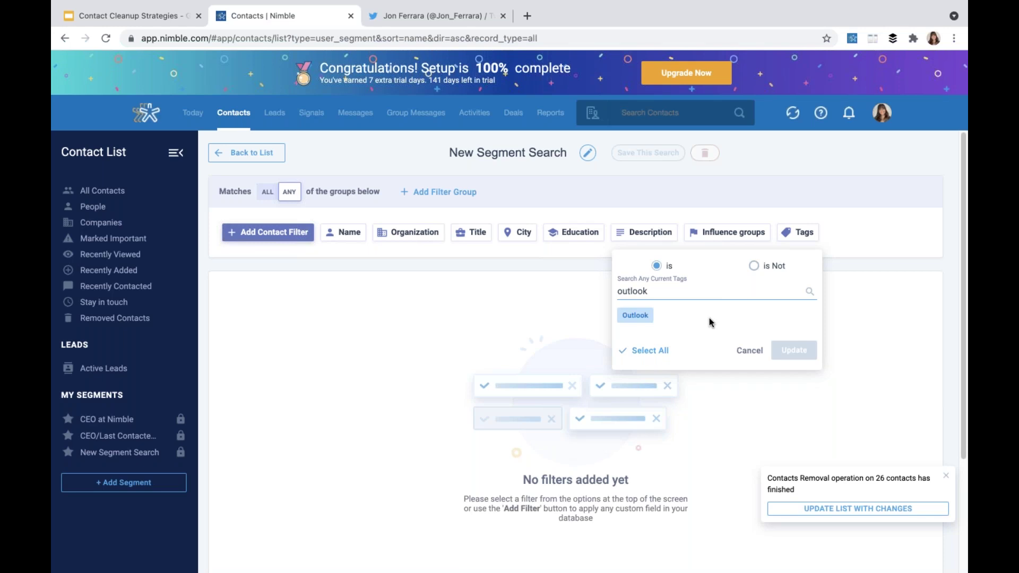
left_click(636, 315)
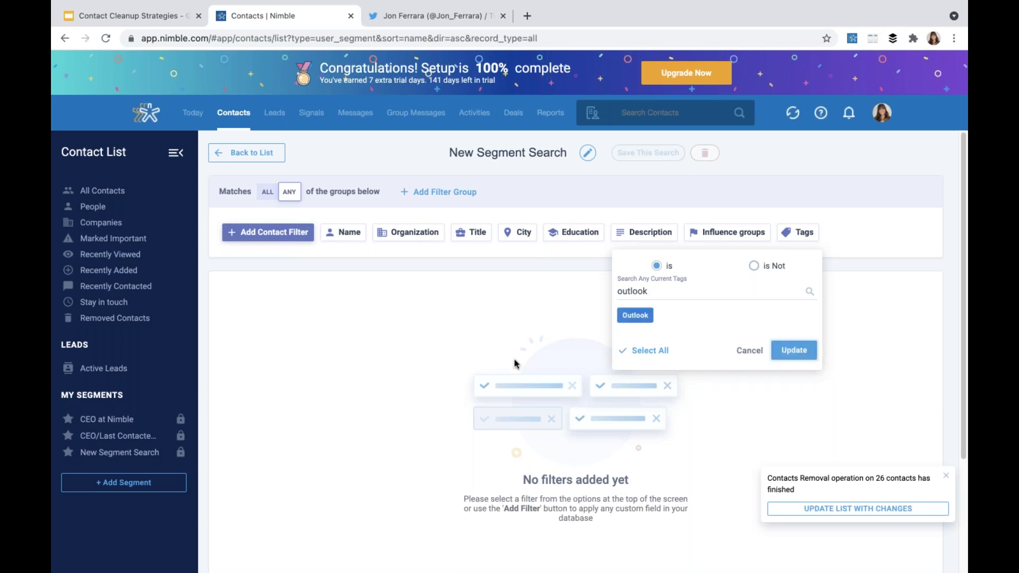
left_click(515, 364)
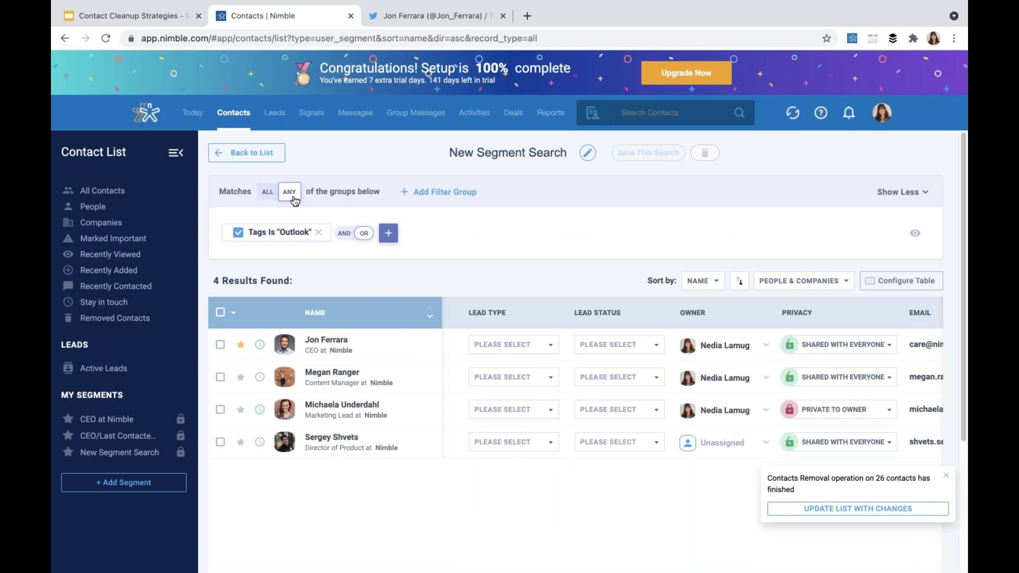
left_click(268, 191)
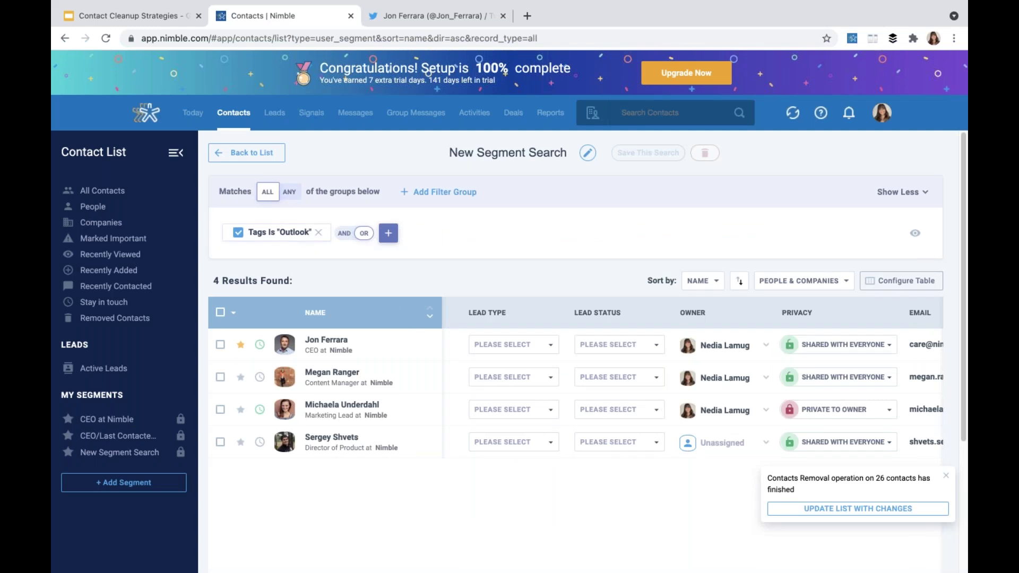
left_click(289, 192)
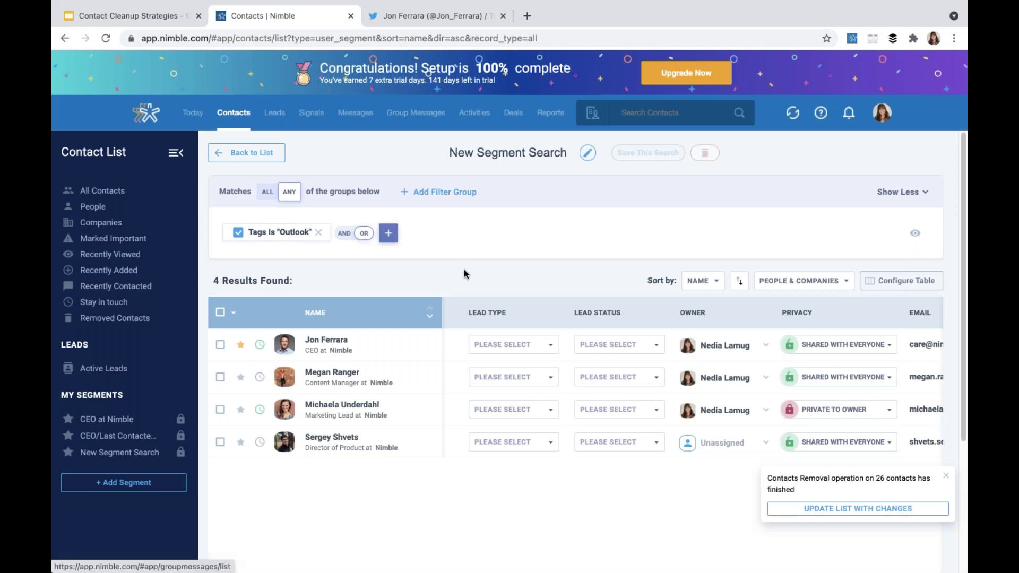
Add the tag "Master Outlook" to the first three contacts in the Outlook segment results.
left_click(220, 346)
left_click(221, 377)
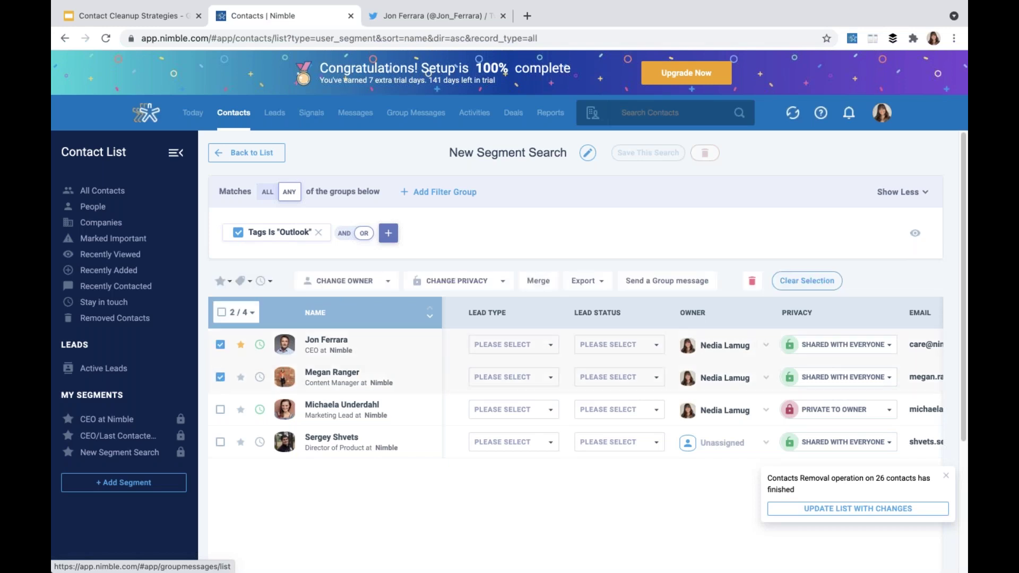
left_click(220, 410)
left_click(245, 285)
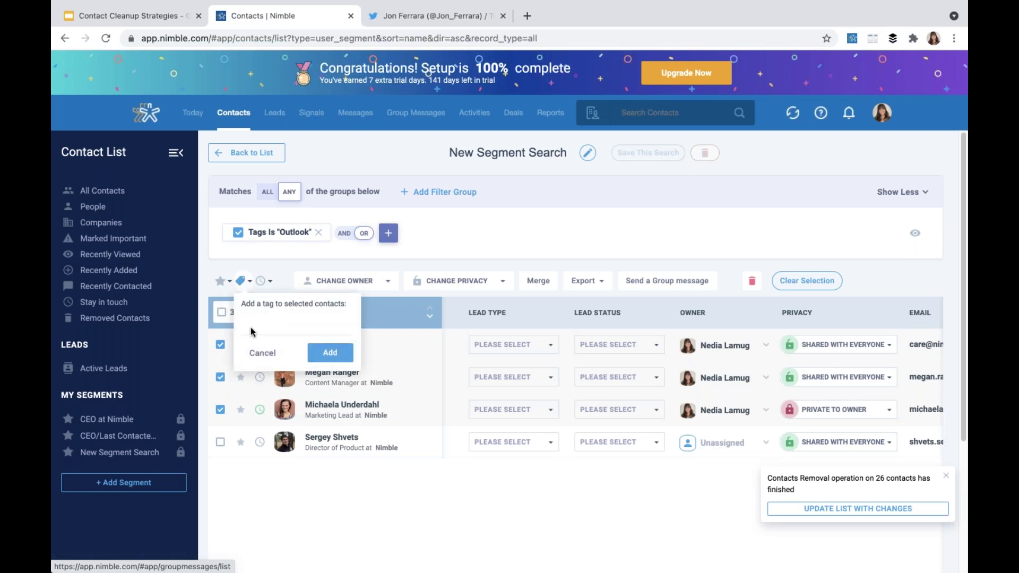
type("Master")
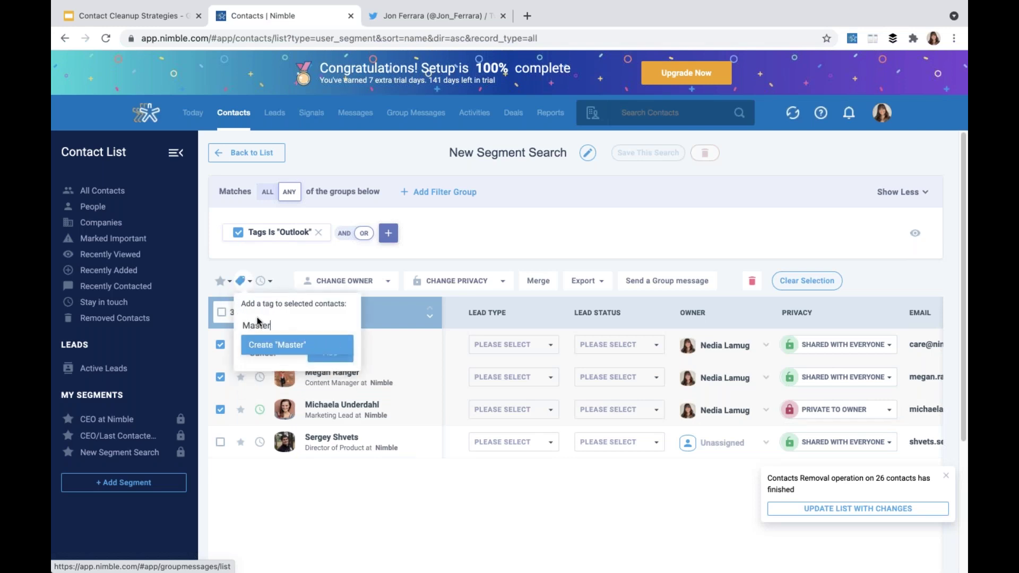
type(" Outlook")
left_click(324, 328)
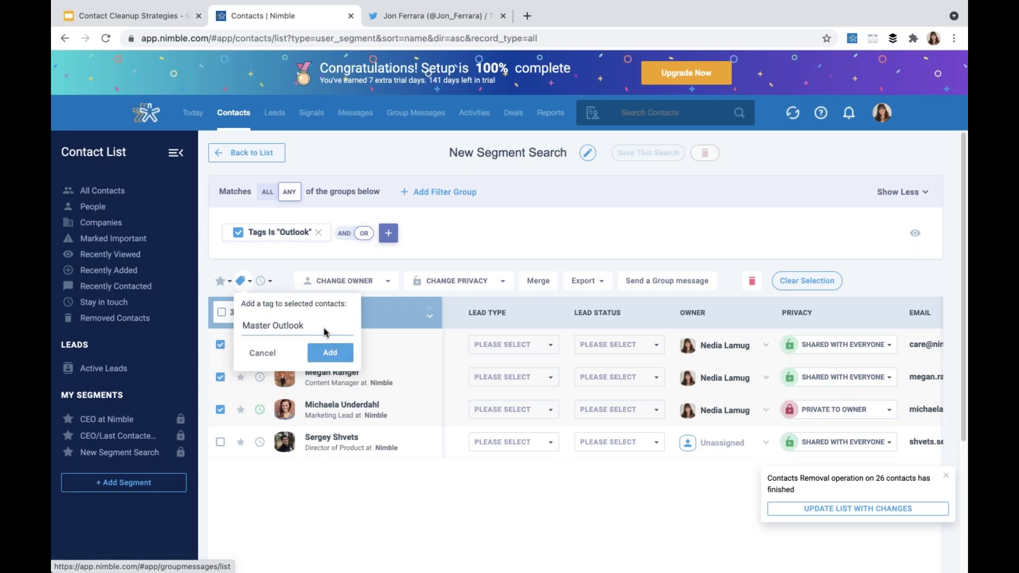
left_click(342, 356)
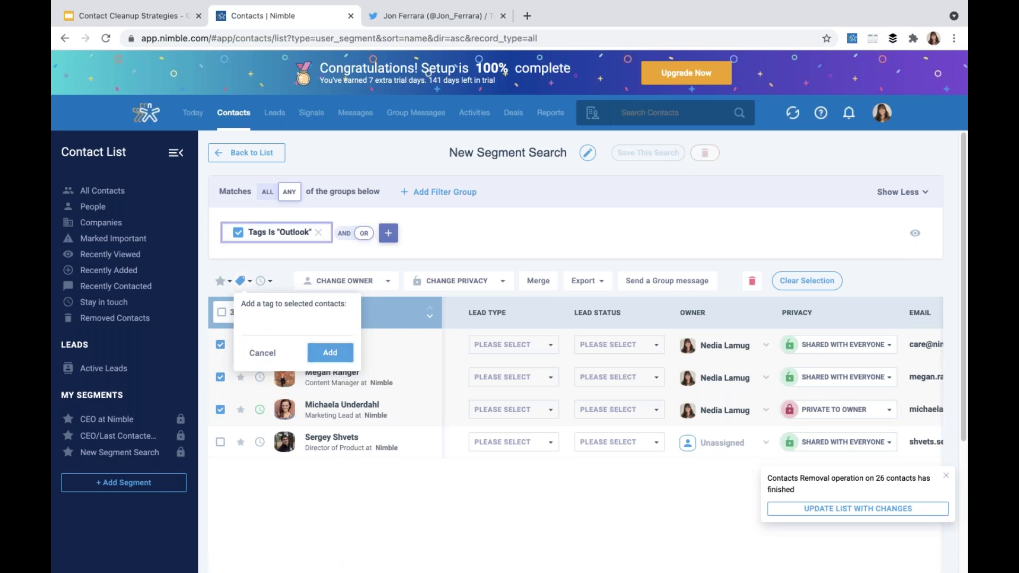
left_click(309, 263)
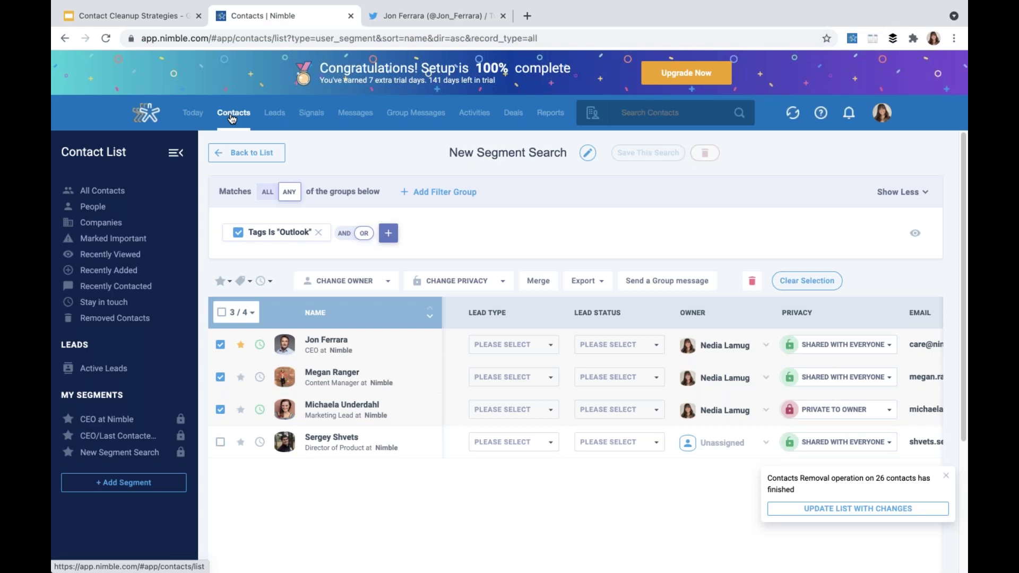
Return to the contact list and examine the existing contact tags and saved segments.
left_click(238, 157)
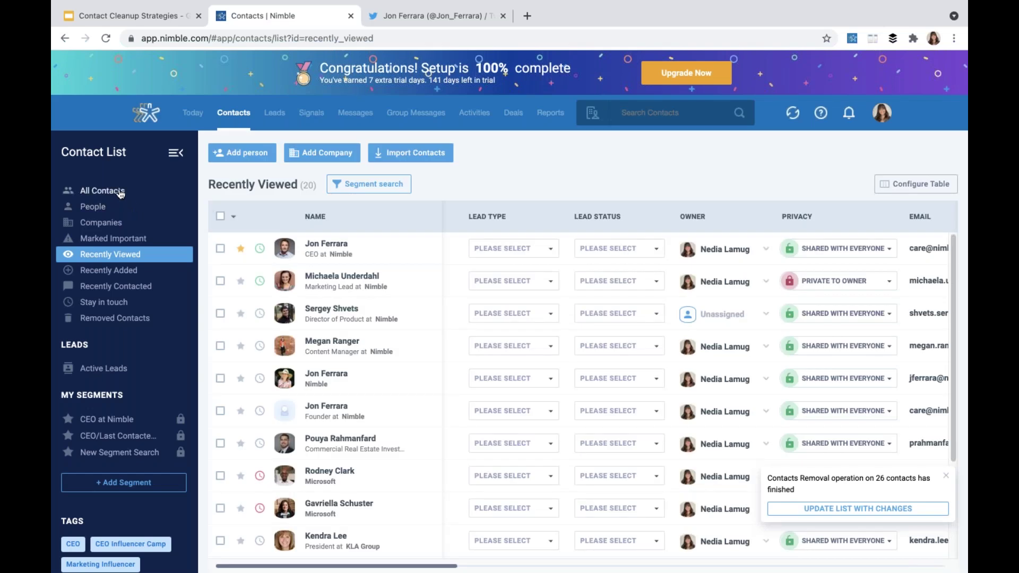
scroll(152, 313, "down", 3)
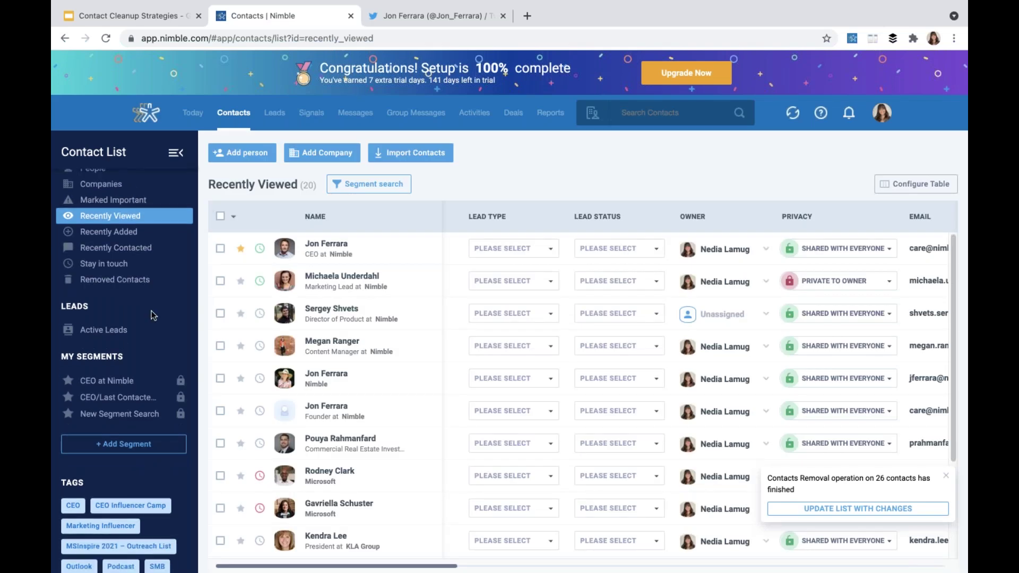
scroll(149, 314, "down", 2)
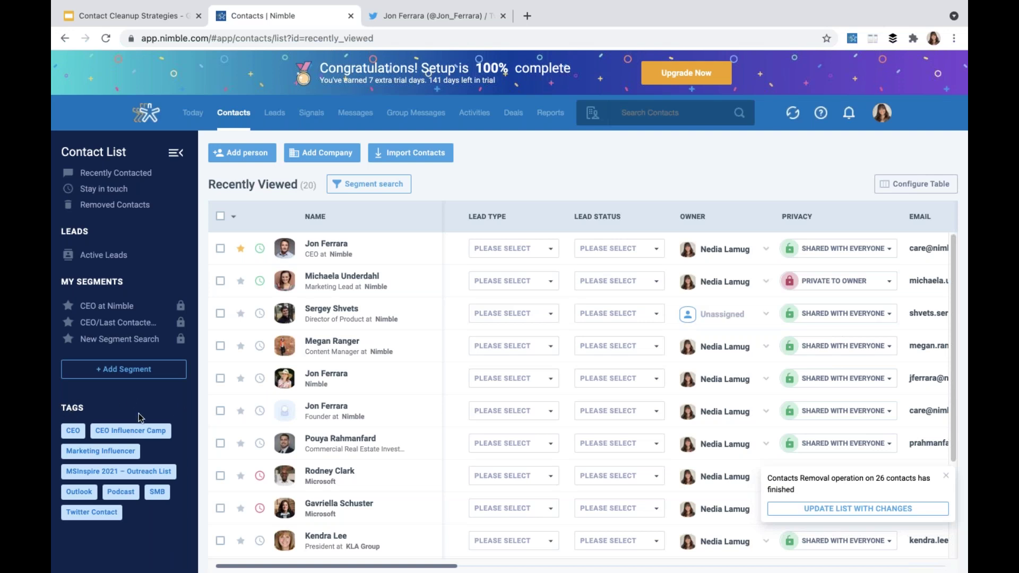
mouse_move(134, 427)
scroll(142, 266, "up", 2)
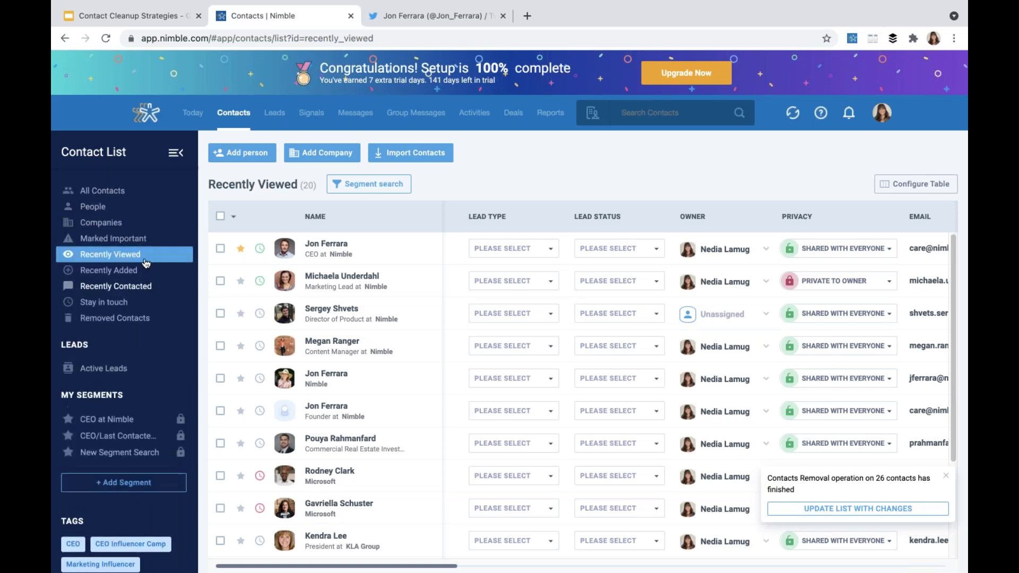
Select every contact in All Contacts and look over the available export formats without exporting.
left_click(106, 192)
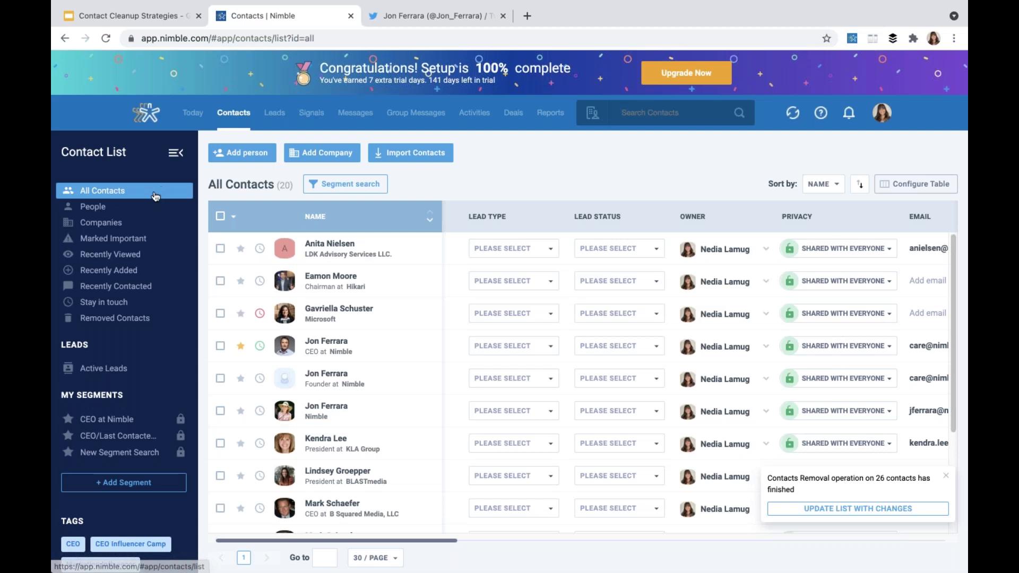
left_click(220, 217)
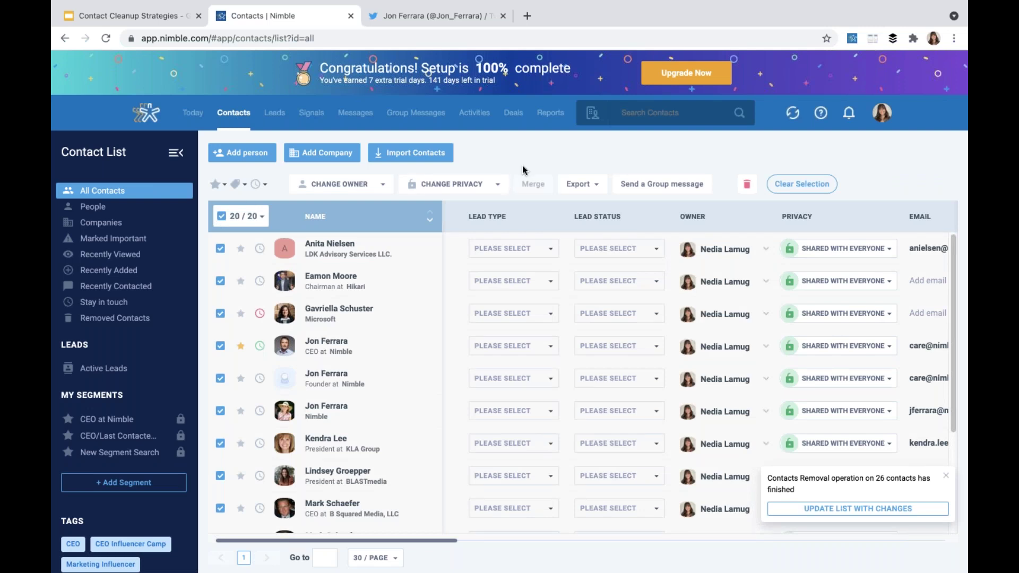
left_click(599, 189)
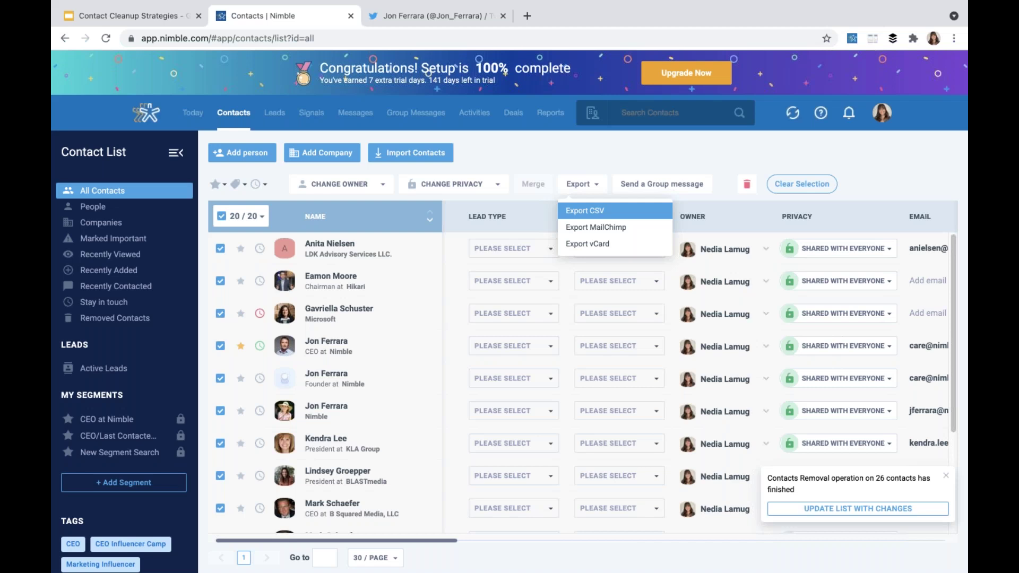
left_click(719, 157)
Switch to the Contact Cleanup Strategies presentation in Google Slides.
left_click(159, 19)
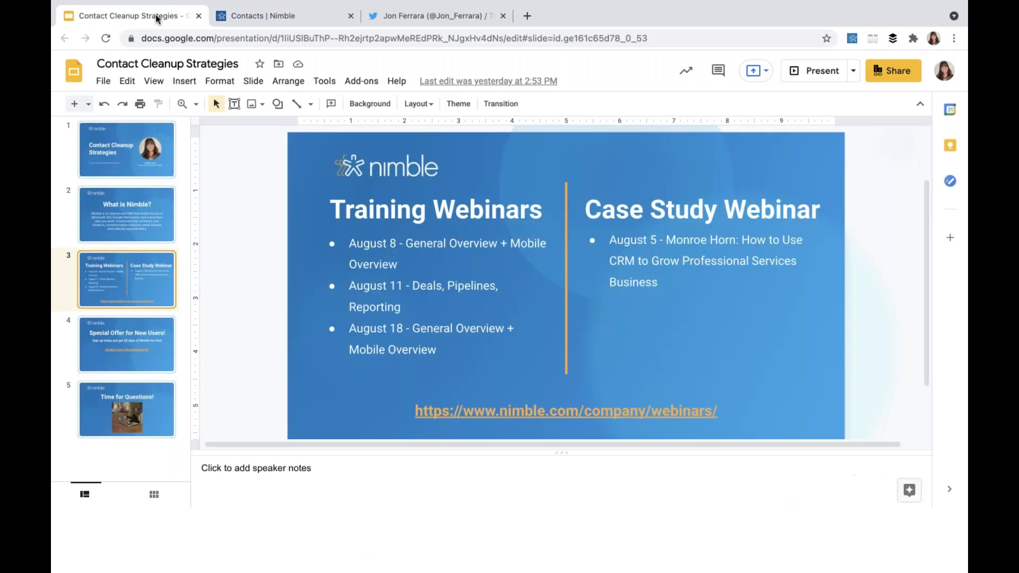